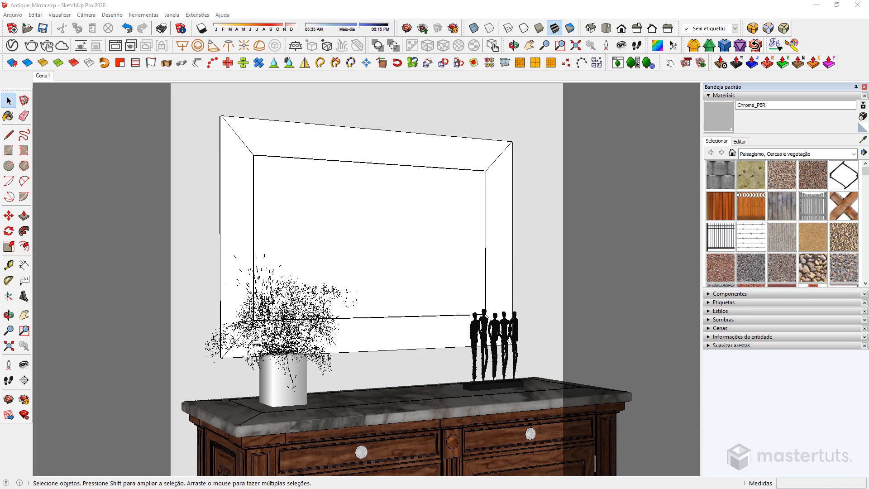
# - Switch to the browser and examine the Bordeaux Antique Mirror reference image and the PBR reflectance colour chart
pyautogui.hotkey('alt', 'Tab')
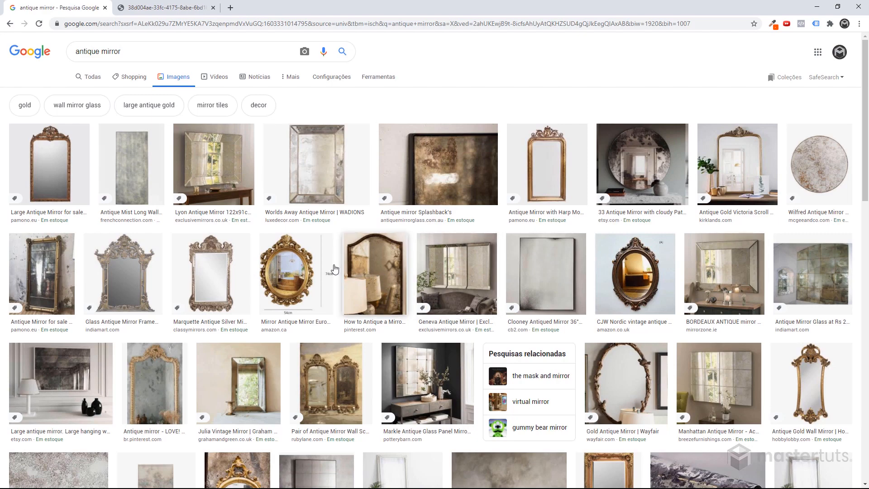
pyautogui.scroll(-1, 670, 194)
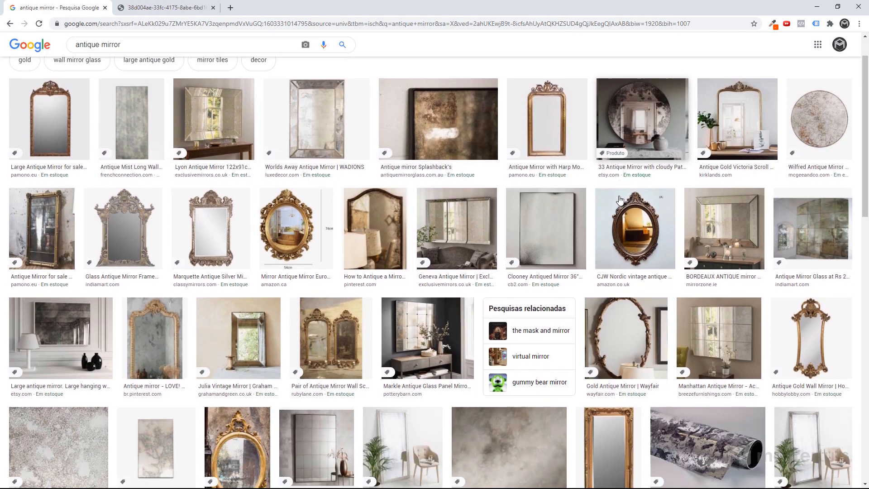
pyautogui.click(718, 224)
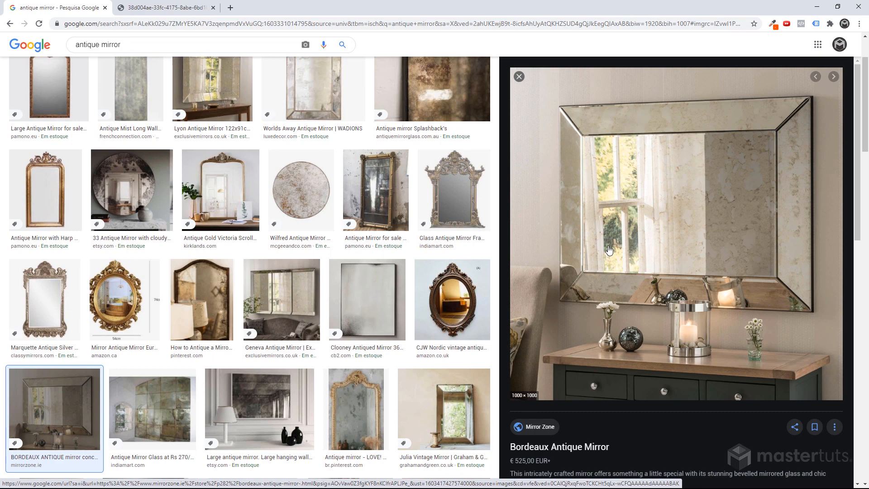
pyautogui.click(180, 8)
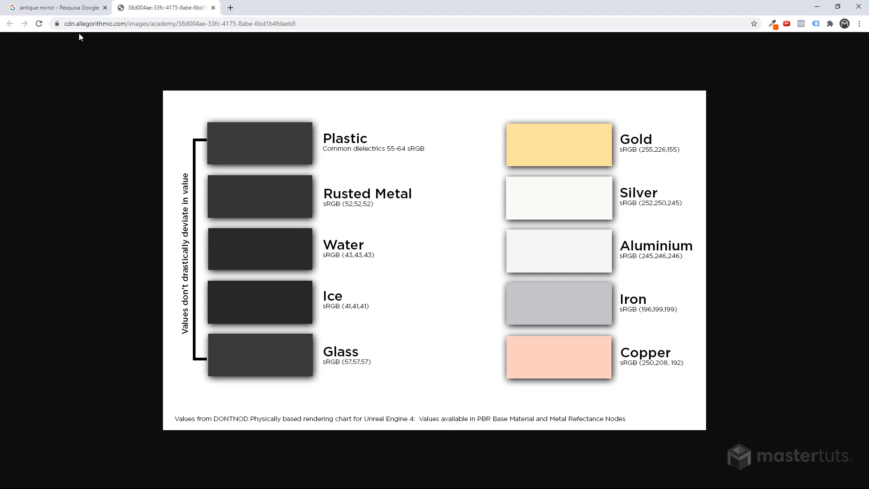
pyautogui.click(59, 8)
# - Return to SketchUp and review the last render in the V-Ray frame buffer
pyautogui.moveTo(314, 9)
pyautogui.mouseDown()
pyautogui.moveTo(414, 27)
pyautogui.moveTo(864, 21)
pyautogui.moveTo(868, 10)
pyautogui.mouseUp()
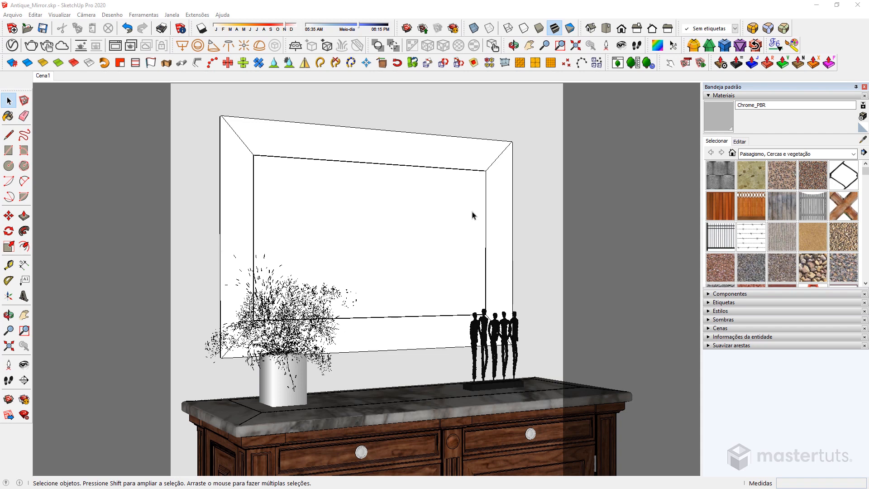
pyautogui.click(117, 47)
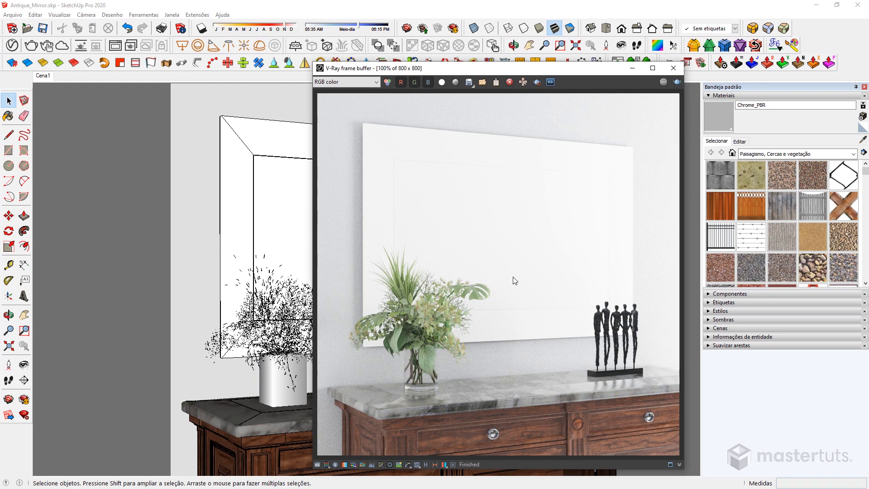
pyautogui.click(673, 67)
# - Create a Generic V-Ray material named MT_Silver in the V-Ray Asset Editor
pyautogui.click(12, 46)
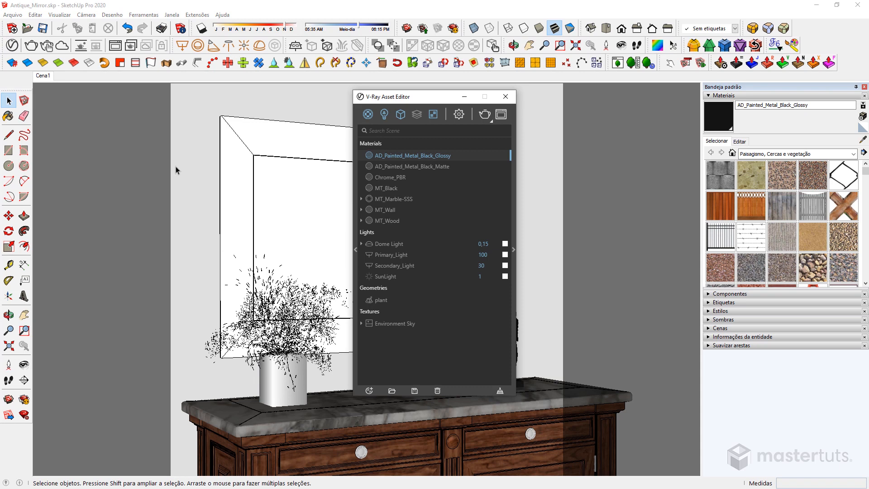
pyautogui.click(369, 115)
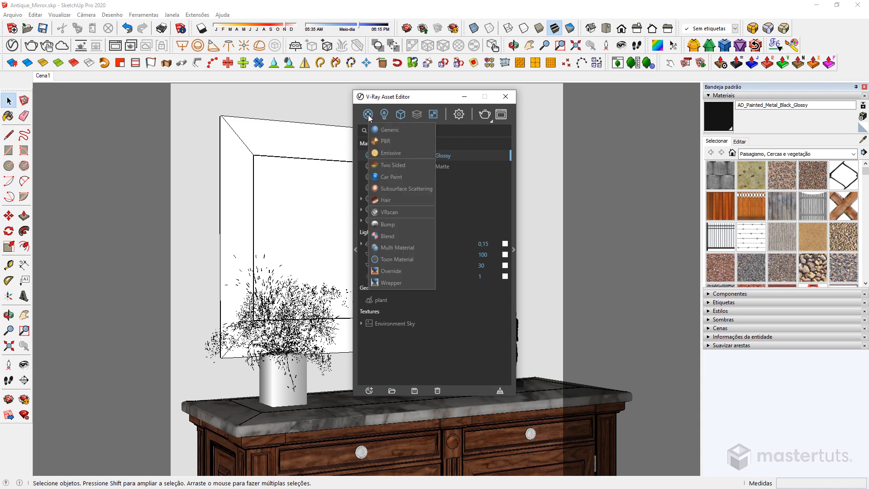
pyautogui.click(398, 130)
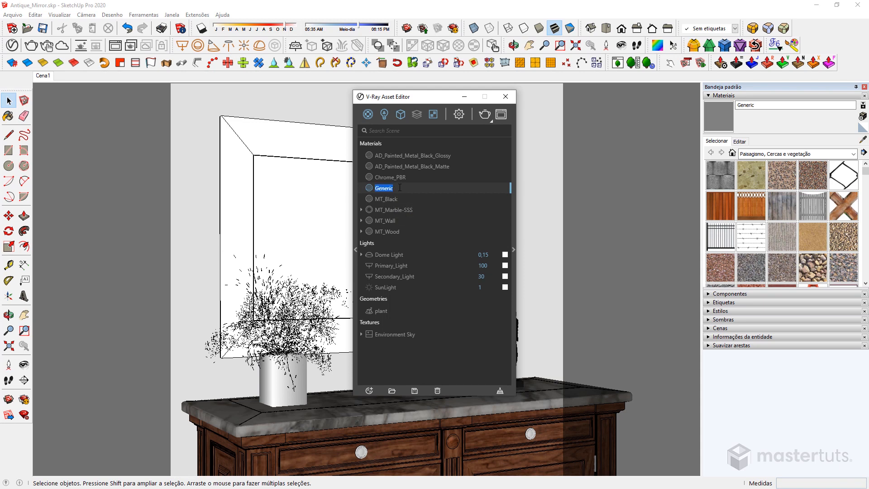
pyautogui.write('MT_Silver')
# - Show the MT_Silver material's full settings and assign a black Color texture to its diffuse channel
pyautogui.click(514, 249)
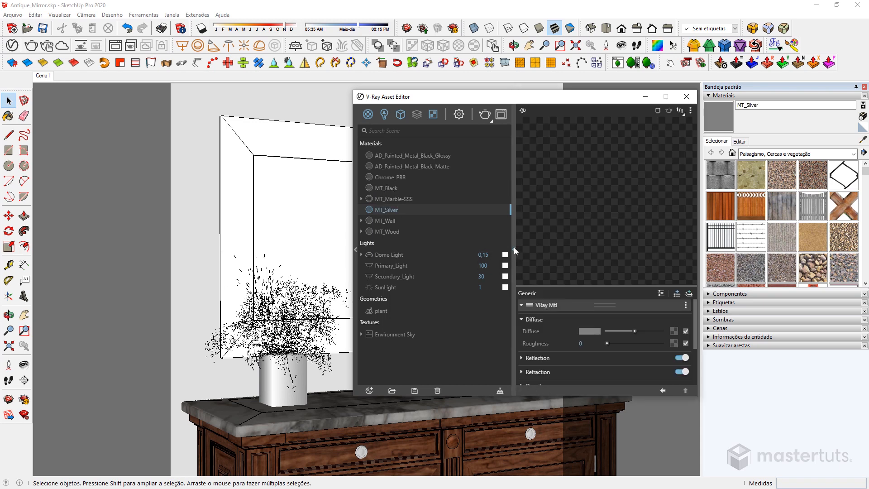
pyautogui.moveTo(483, 93); pyautogui.dragTo(313, 48)
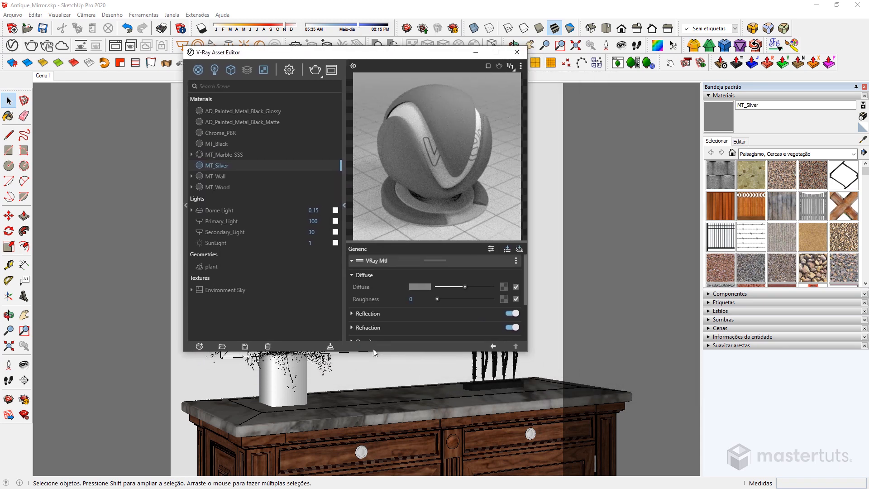
pyautogui.moveTo(373, 351); pyautogui.dragTo(374, 466)
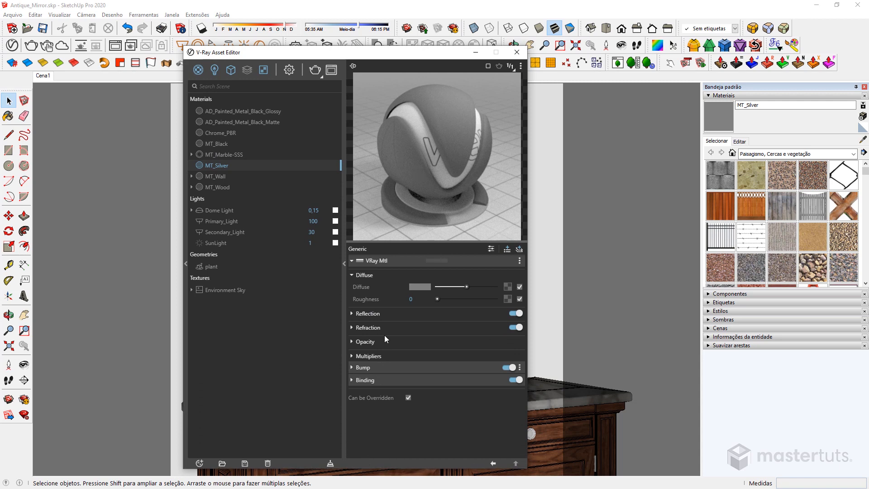
pyautogui.moveTo(443, 54); pyautogui.dragTo(340, 52)
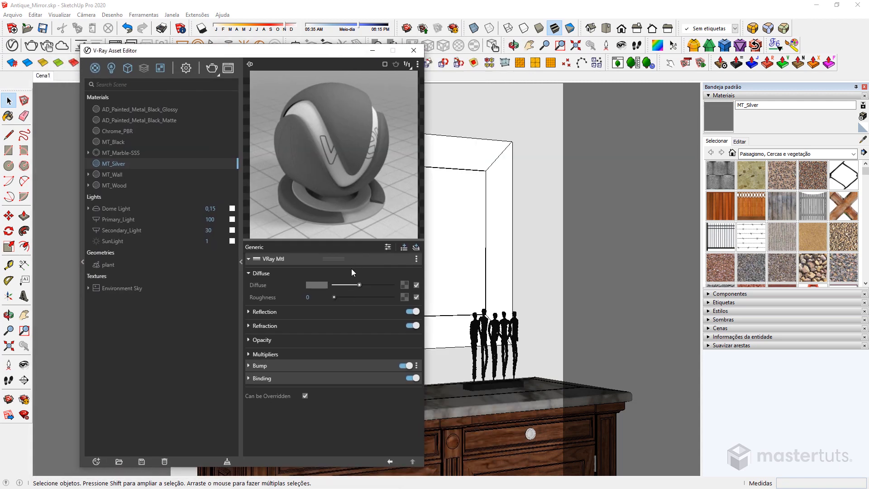
pyautogui.click(404, 285)
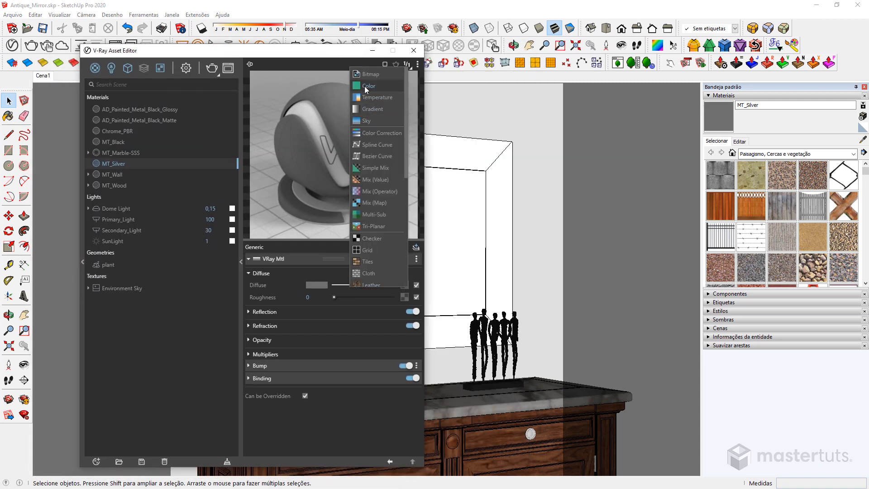
pyautogui.click(364, 85)
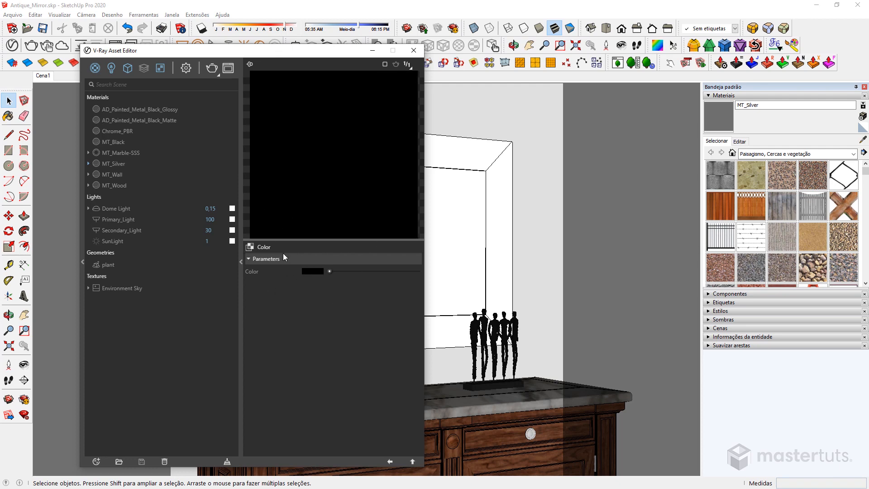
pyautogui.click(389, 462)
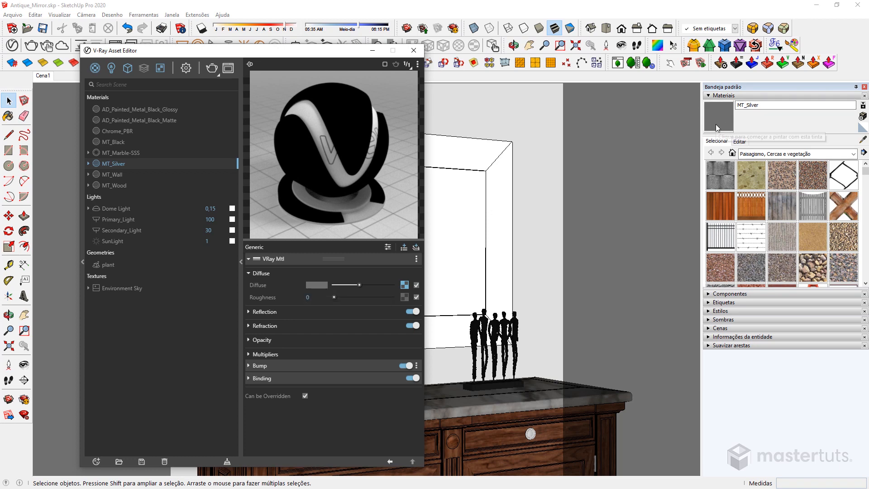
# - Apply the MT_Silver material to all the mirror's faces inside its group on the wall
pyautogui.click(500, 232)
pyautogui.tripleClick(501, 231)
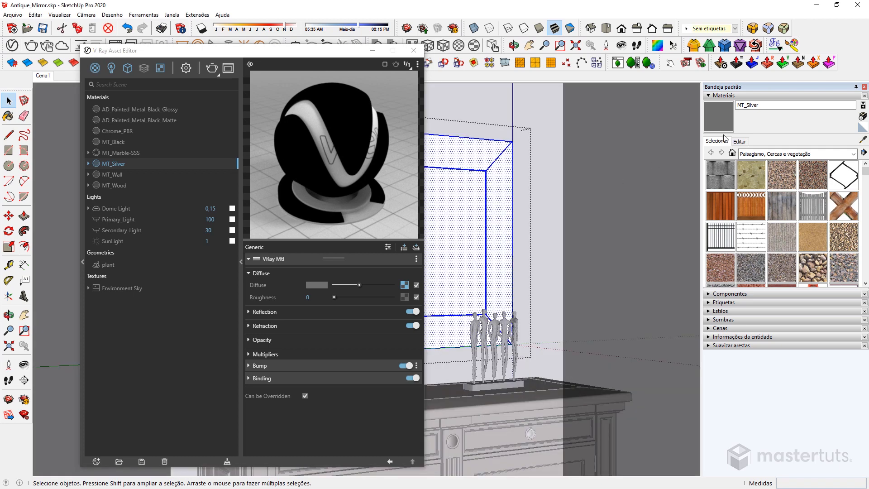
pyautogui.click(728, 118)
pyautogui.click(499, 204)
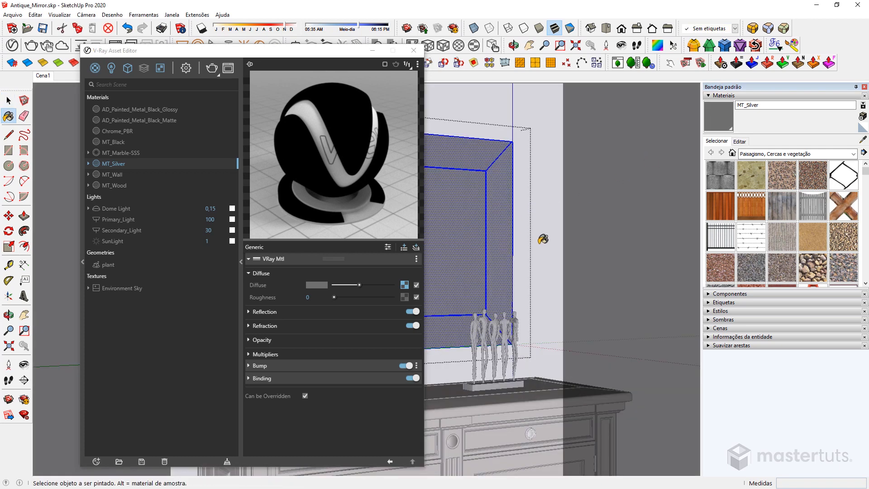
pyautogui.press('space')
pyautogui.press('Escape')
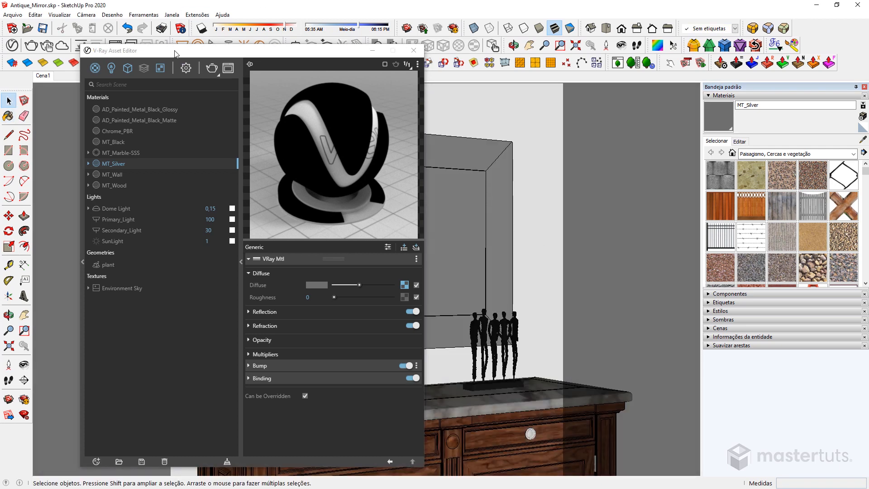
pyautogui.moveTo(179, 51); pyautogui.dragTo(144, 67)
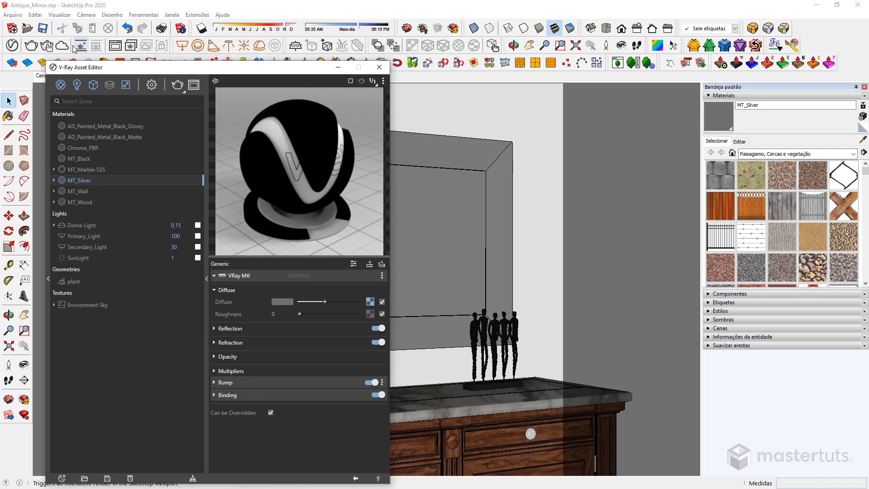
pyautogui.click(48, 46)
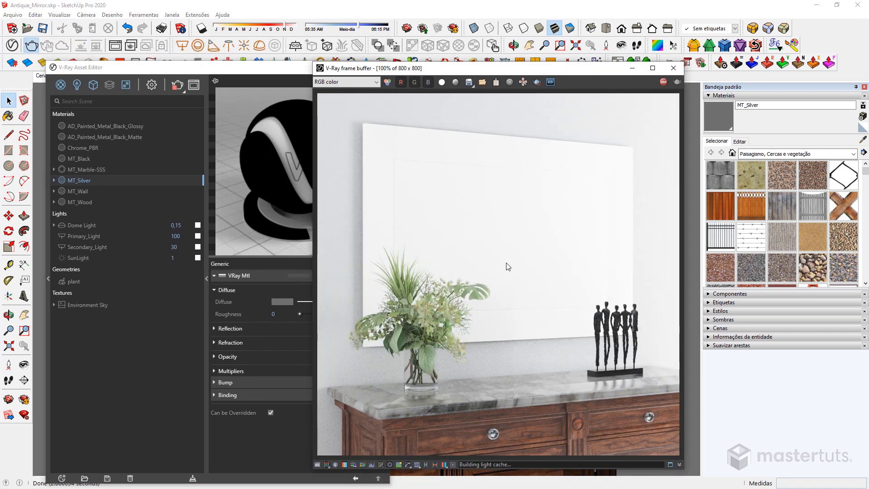
pyautogui.click(663, 82)
pyautogui.click(652, 68)
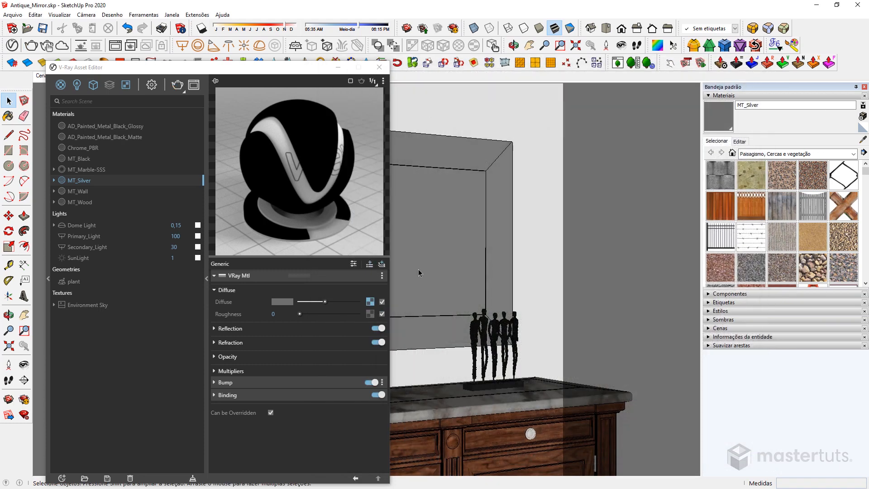
pyautogui.click(762, 68)
# - Open MT_Silver's Reflection Color for editing, set the colour range to 0 to 255 and consult the reference window
pyautogui.click(365, 328)
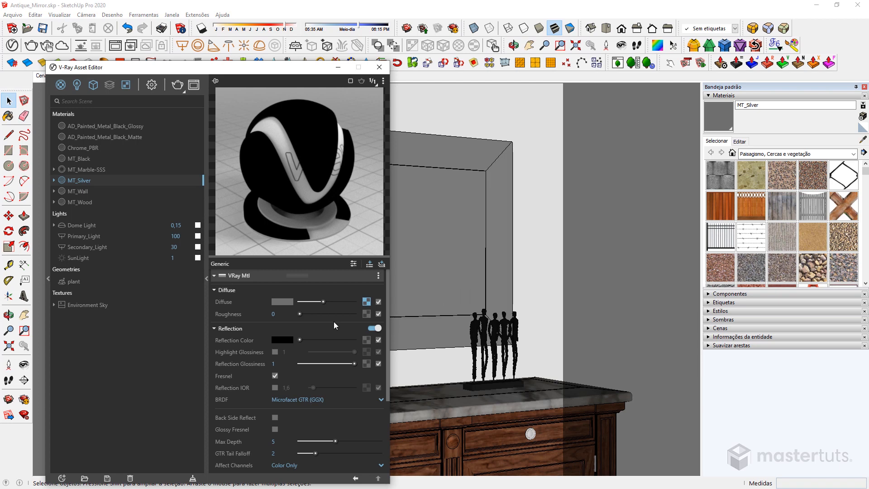
pyautogui.click(279, 339)
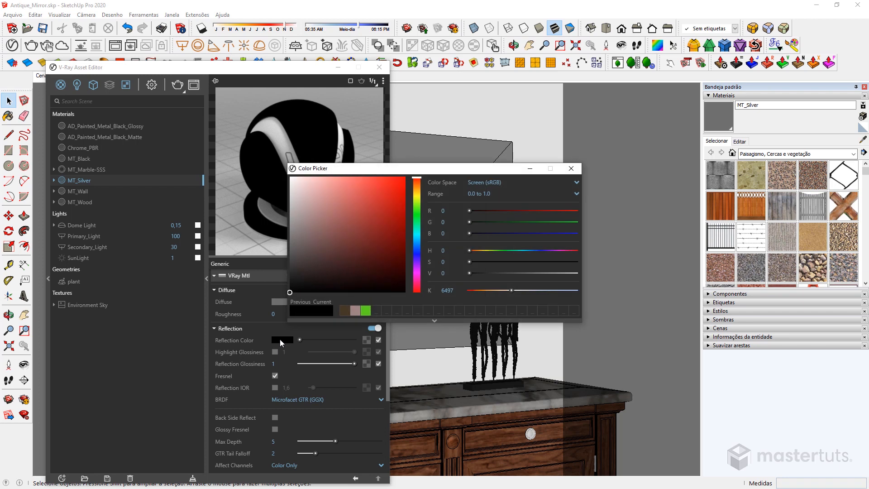
pyautogui.click(483, 195)
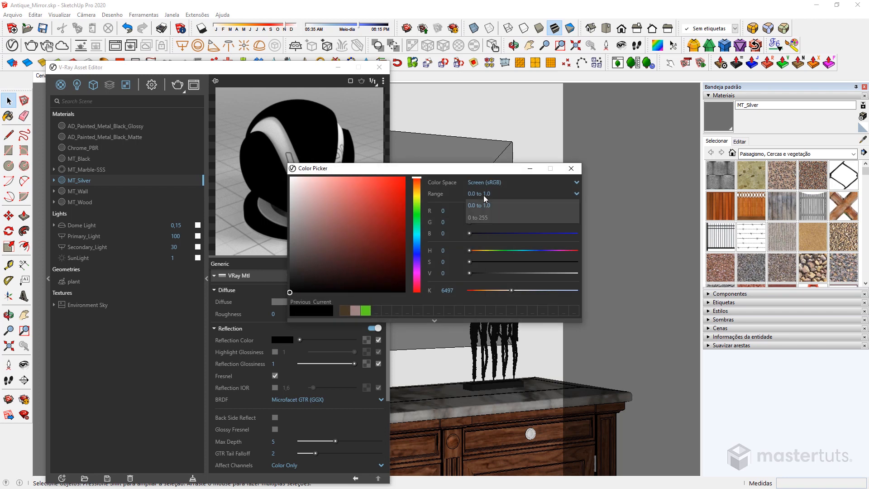
pyautogui.click(479, 218)
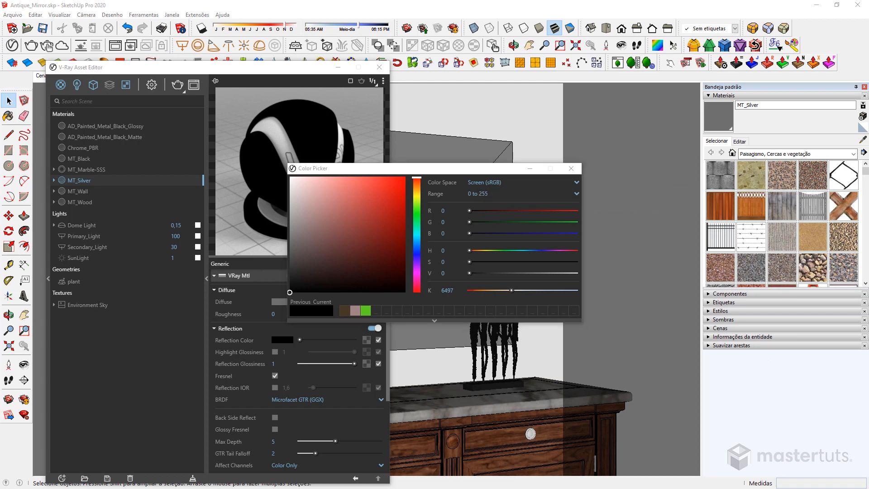
pyautogui.moveTo(868, 19); pyautogui.dragTo(298, 13)
pyautogui.moveTo(514, 11)
pyautogui.mouseDown()
pyautogui.moveTo(868, 38)
pyautogui.moveTo(868, 13)
pyautogui.mouseUp()
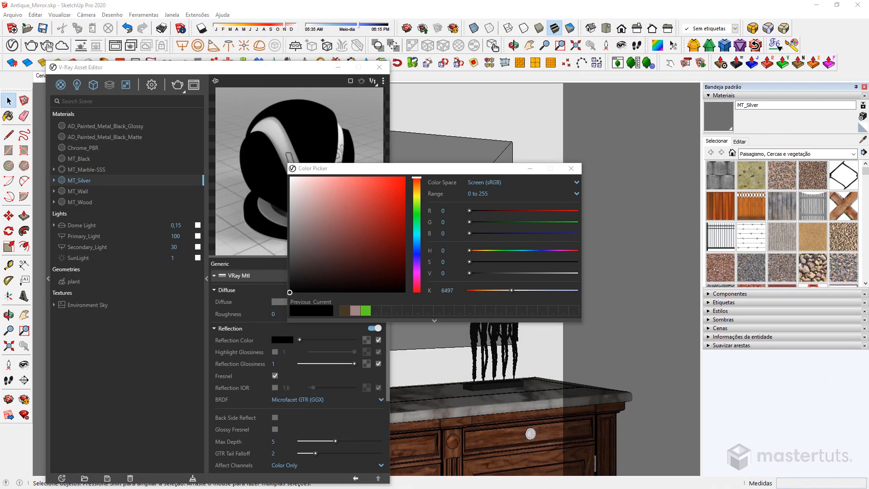
# - Set the Reflection Color to silver with RGB values 252, 250, 245 and close the Color Picker
pyautogui.click(446, 211)
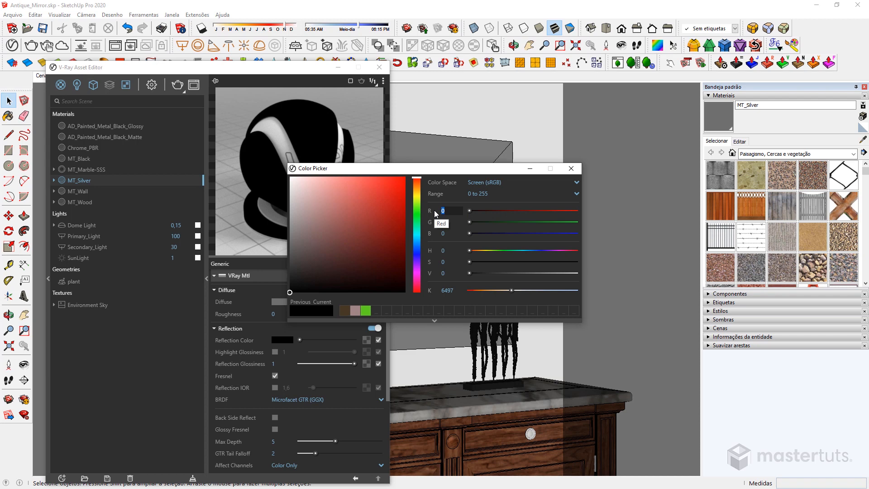
pyautogui.write('252')
pyautogui.click(441, 221)
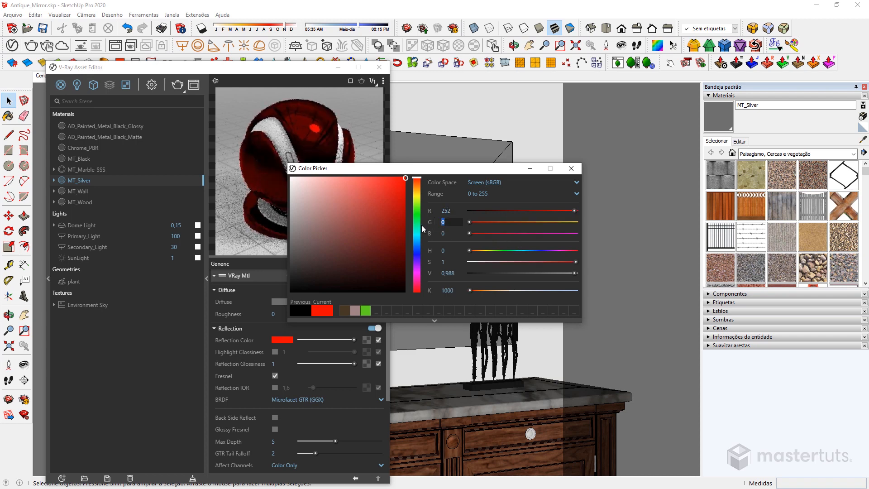
pyautogui.write('250')
pyautogui.press('Tab')
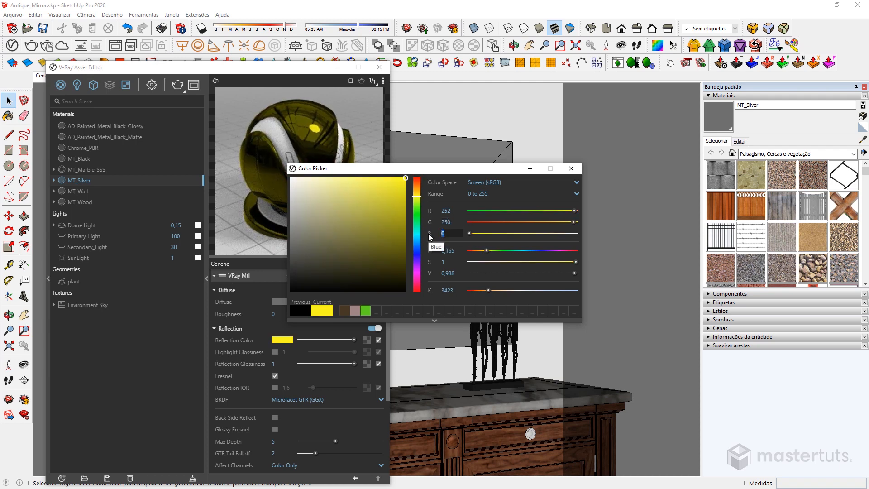
pyautogui.write('245')
pyautogui.press('Return')
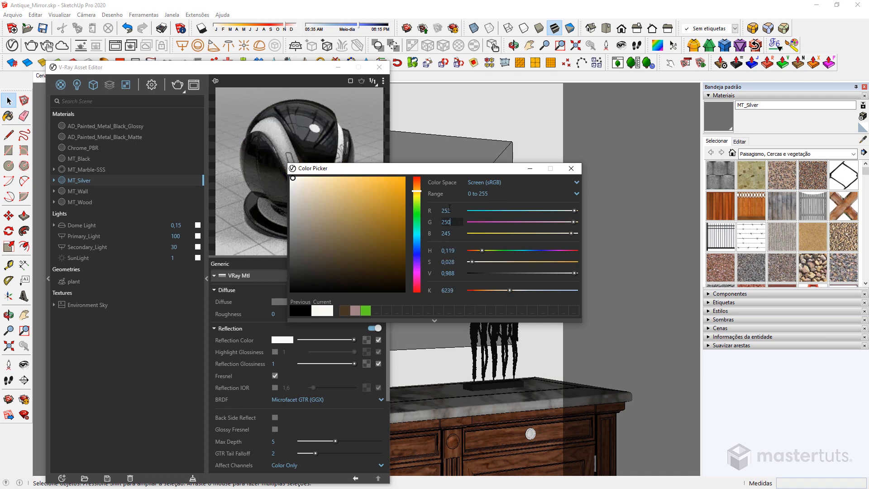
pyautogui.click(571, 170)
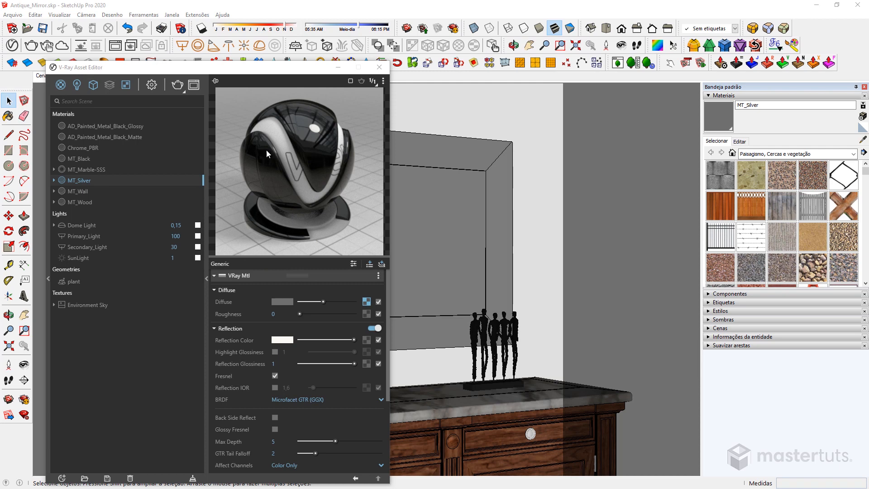
# - Disable Fresnel in MT_Silver's reflection settings and render the scene
pyautogui.click(275, 375)
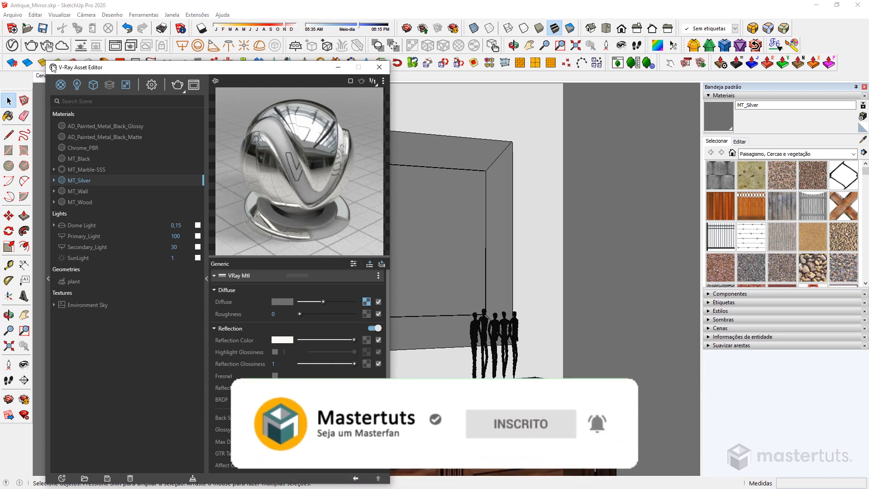
pyautogui.click(35, 45)
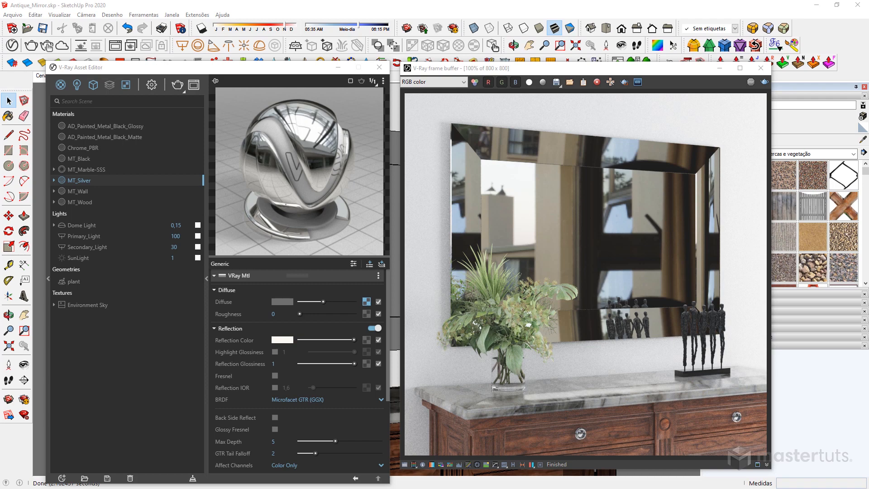
# - Examine the dirt textures in the maps folder and the Bordeaux Antique Mirror reference photo in the browser
pyautogui.moveTo(868, 100); pyautogui.dragTo(424, 102)
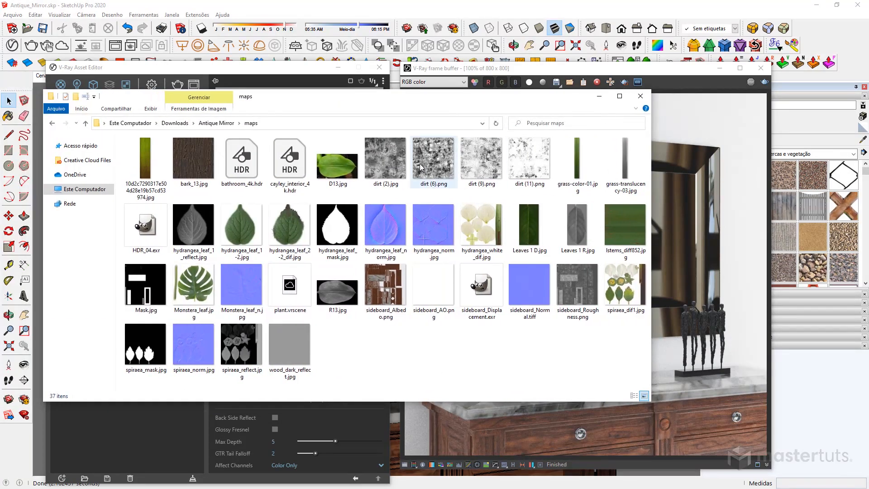
pyautogui.click(470, 172)
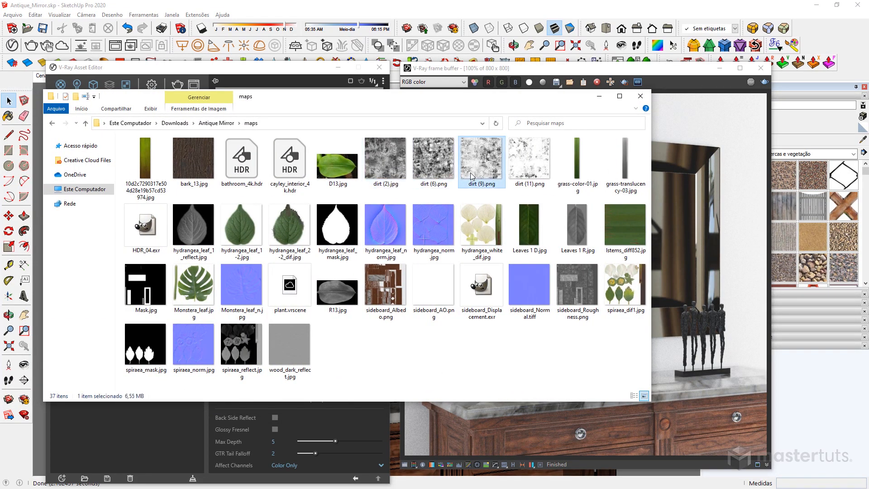
pyautogui.click(537, 162)
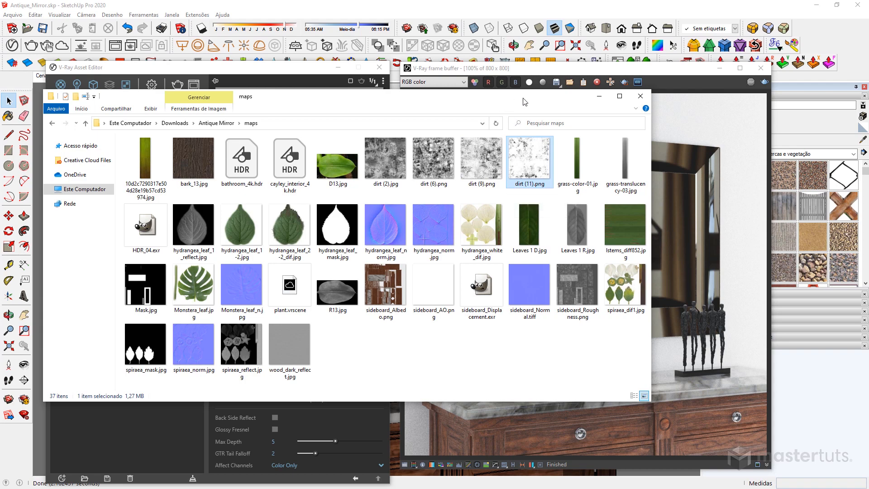
pyautogui.moveTo(497, 99); pyautogui.dragTo(868, 136)
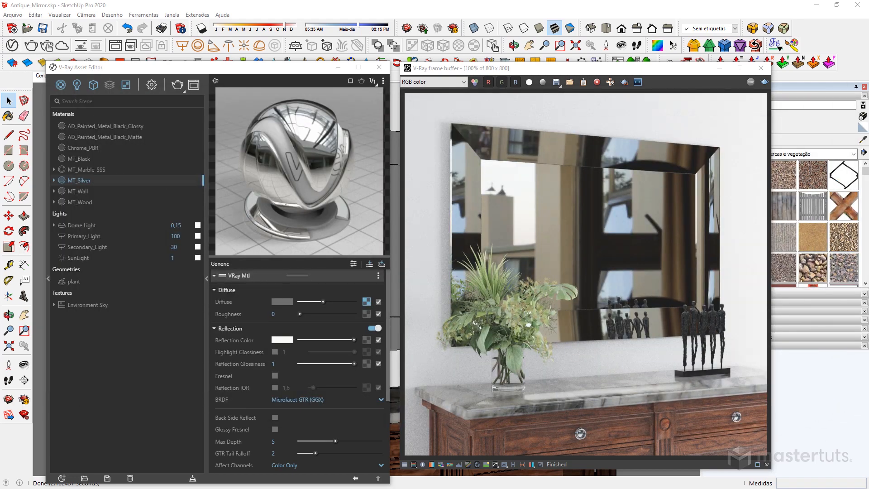
pyautogui.moveTo(868, 22); pyautogui.dragTo(248, 14)
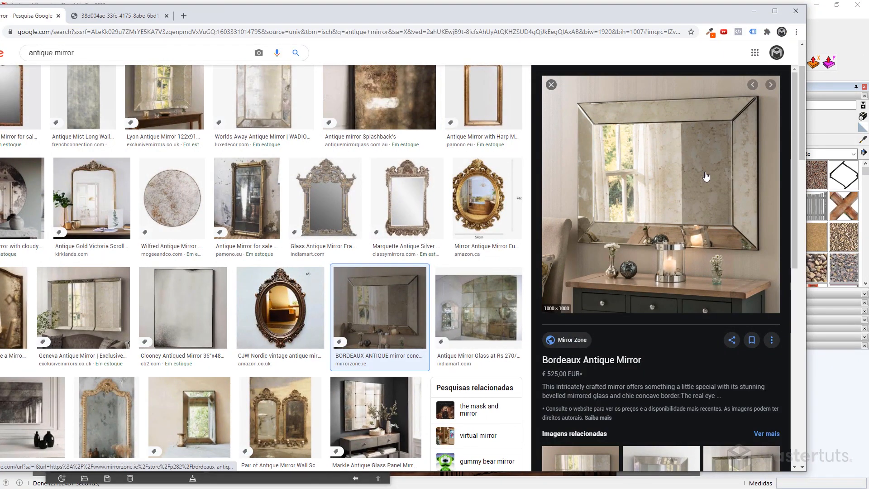
pyautogui.click(754, 13)
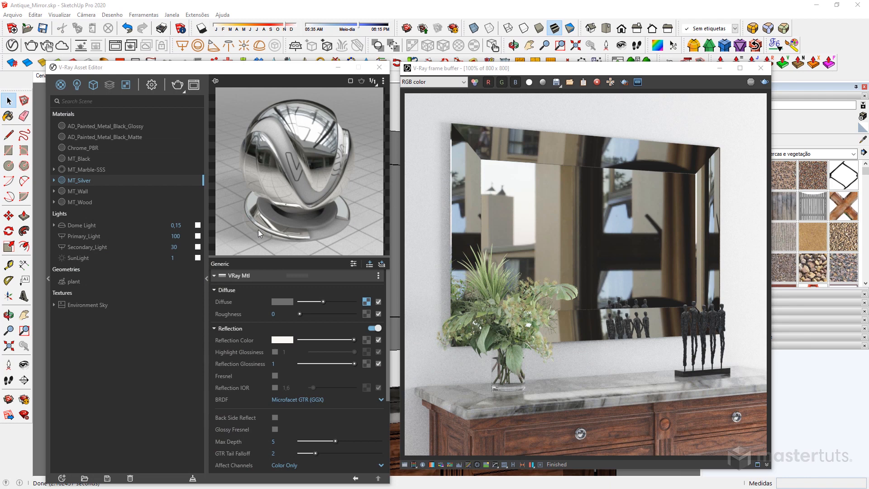
# - Duplicate the MT_Silver material and rename the copy as MT_Dirt
pyautogui.rightClick(88, 181)
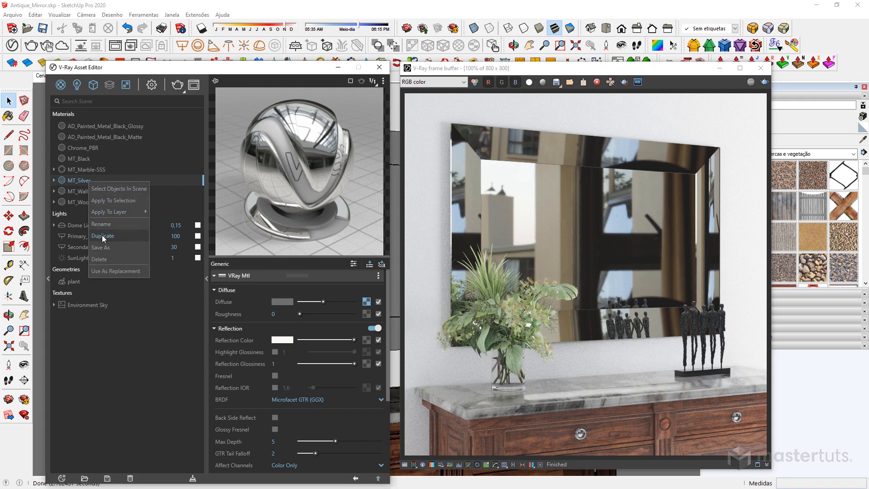
pyautogui.click(102, 235)
pyautogui.doubleClick(93, 193)
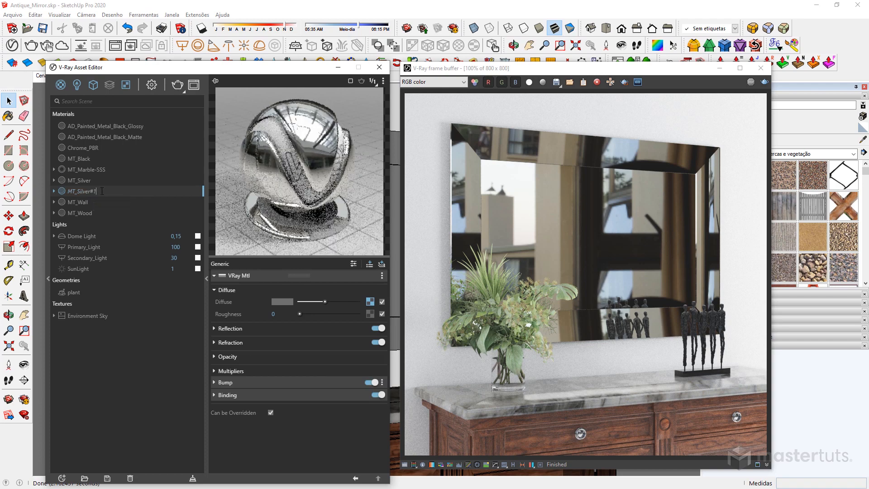
pyautogui.moveTo(97, 191); pyautogui.dragTo(80, 192)
pyautogui.write('Dirt')
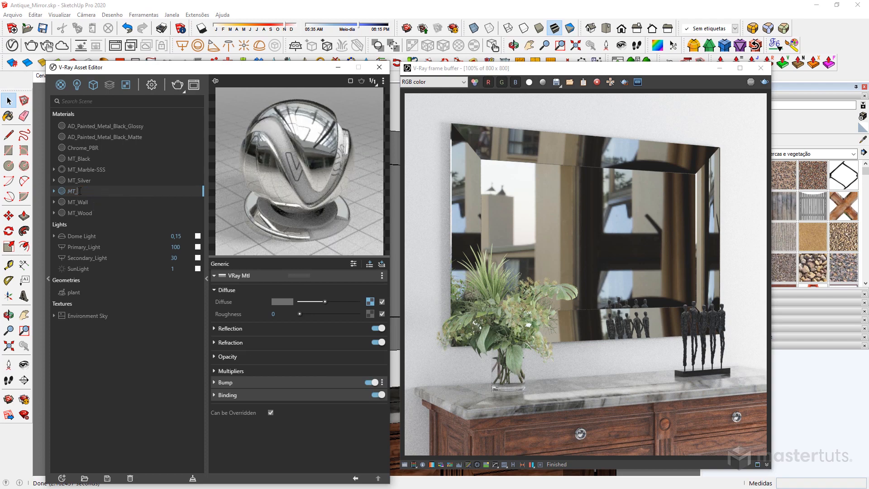
pyautogui.press('Return')
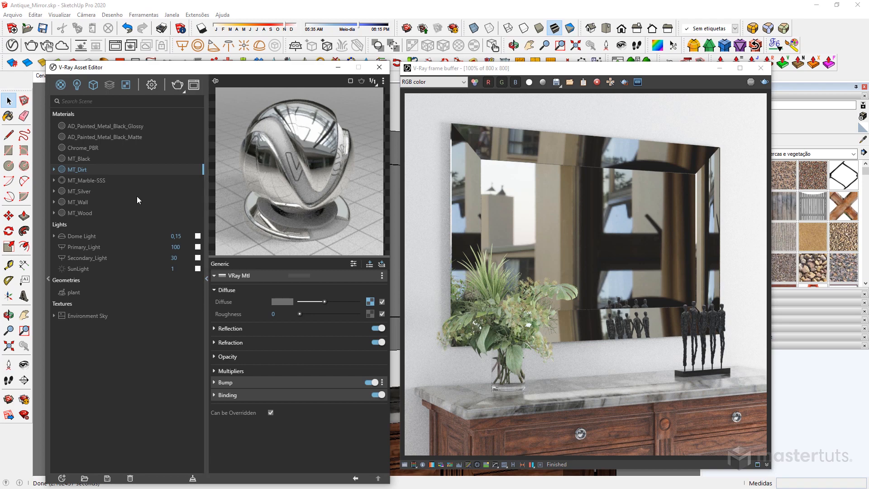
# - Rename MT_Dirt as MT_Mirror_Dirt and MT_Silver as MT_Mirror_Silver
pyautogui.doubleClick(77, 170)
pyautogui.write('Mirror_')
pyautogui.moveTo(85, 169); pyautogui.dragTo(78, 171)
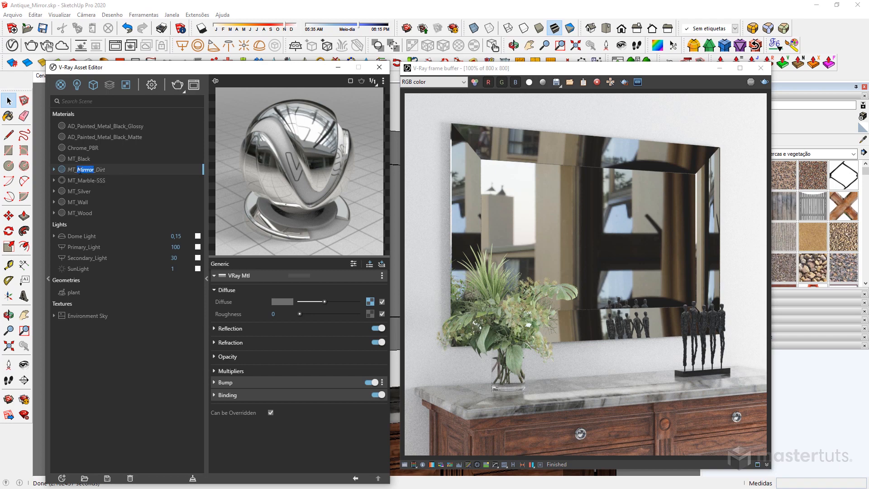
pyautogui.press('Return')
pyautogui.click(80, 190)
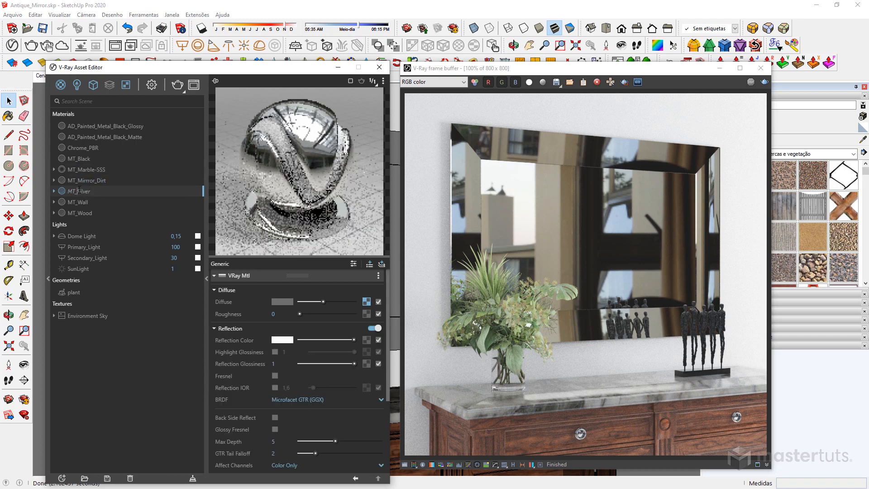
pyautogui.write('Mirror')
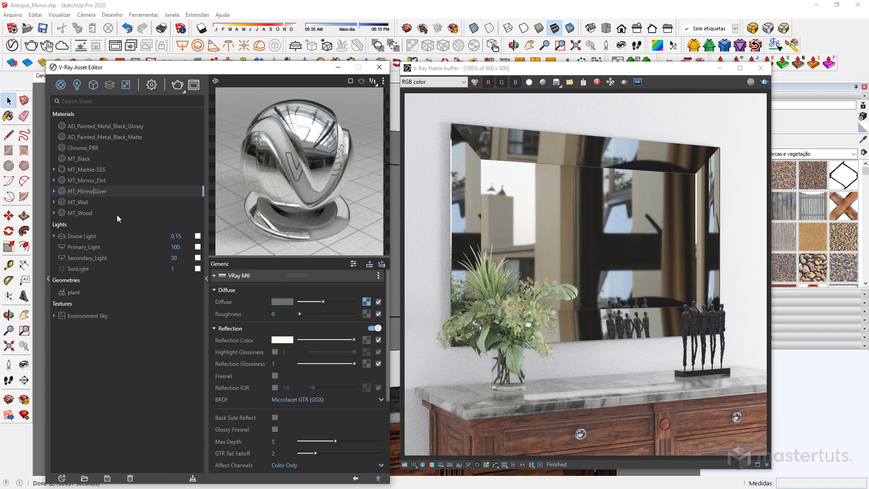
pyautogui.write('_')
pyautogui.press('Return')
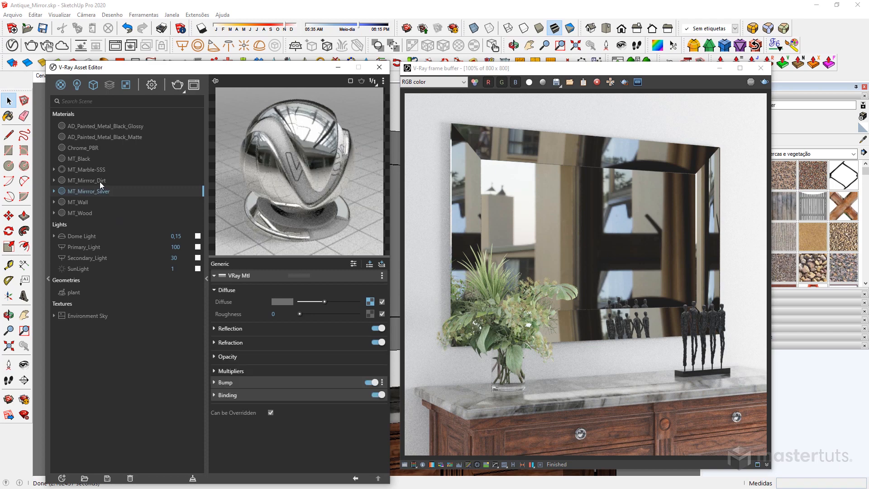
# - Set MT_Mirror_Dirt's Reflection Color to a warm cream of RGB 240, 223, 183 and its Reflection Glossiness to 0.9
pyautogui.click(99, 181)
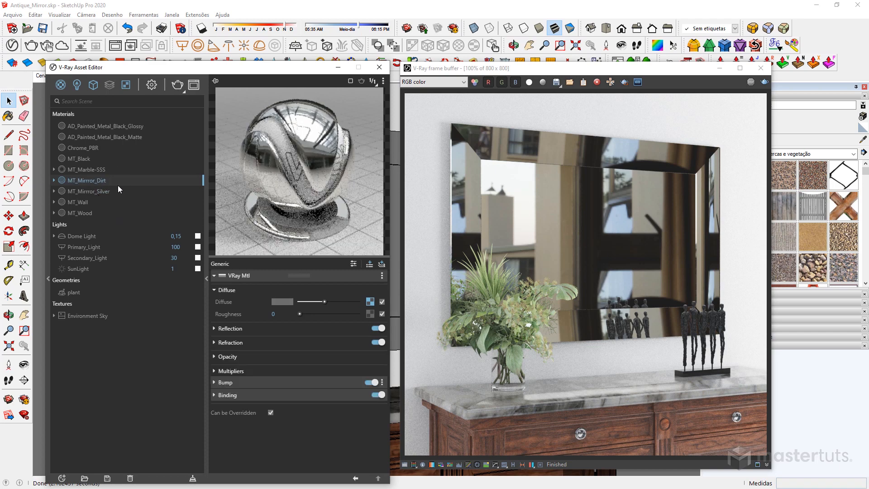
pyautogui.click(262, 328)
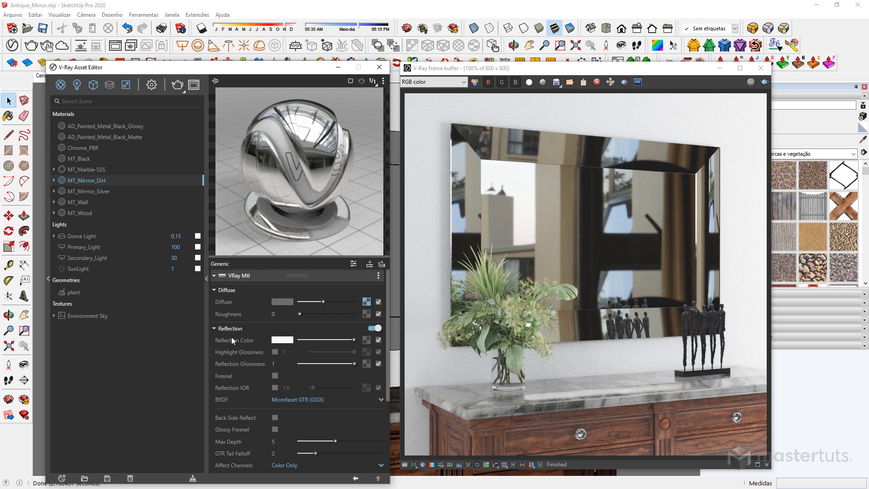
pyautogui.click(281, 340)
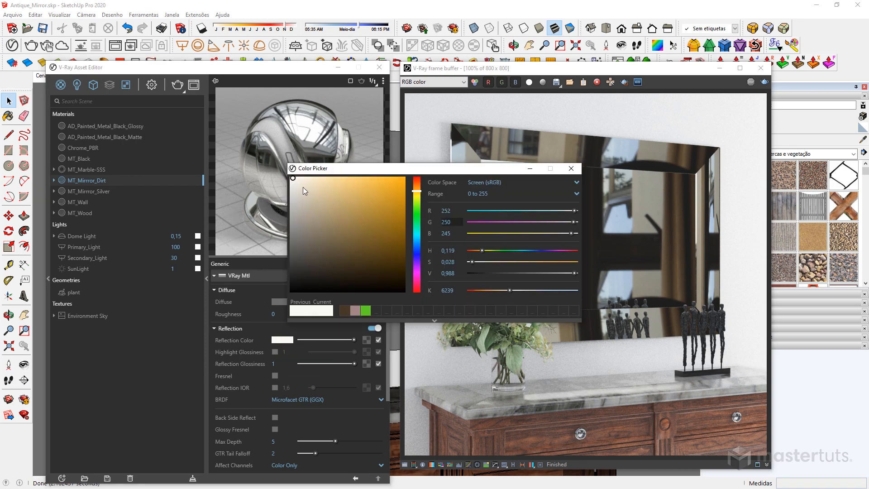
pyautogui.moveTo(301, 183); pyautogui.dragTo(318, 185)
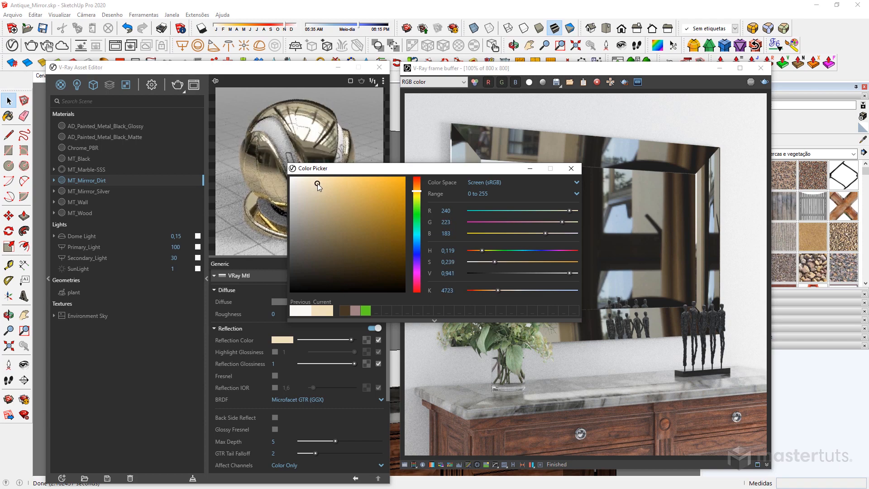
pyautogui.click(572, 171)
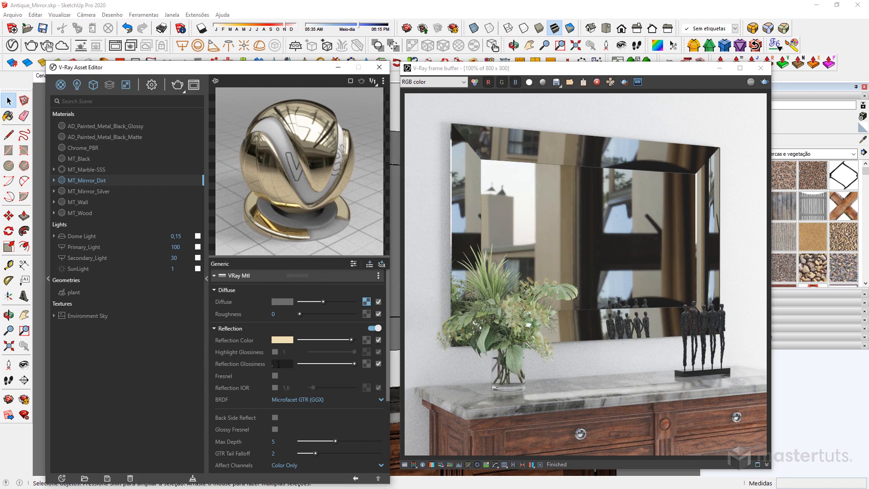
pyautogui.click(278, 364)
pyautogui.write(',9')
pyautogui.press('Return')
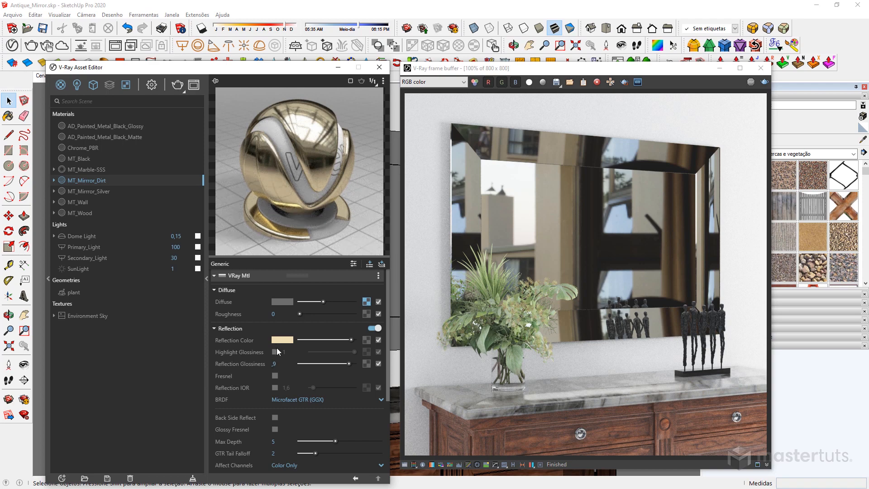
# - Create a V-Ray Blend material and name it MIrror_Blend
pyautogui.click(60, 85)
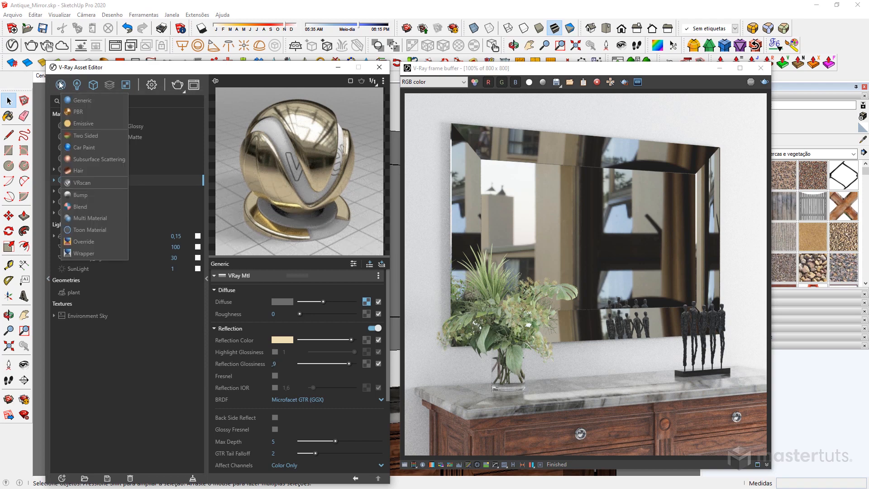
pyautogui.click(81, 206)
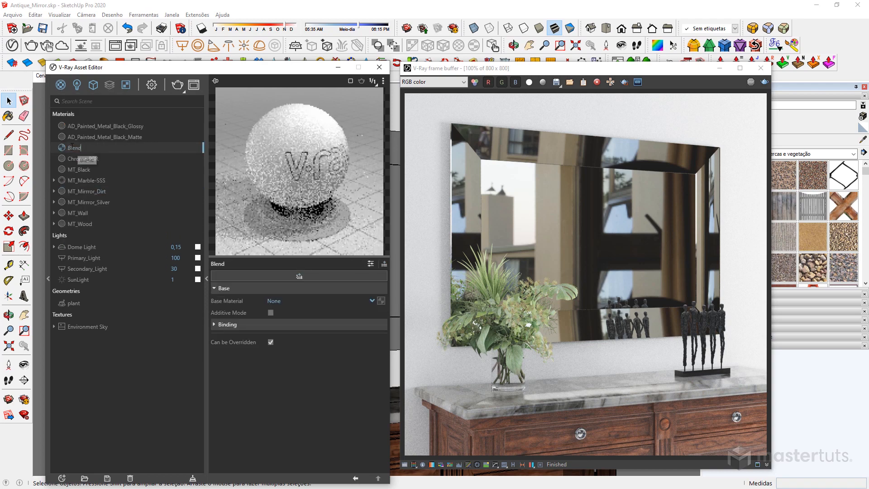
pyautogui.write('MIrror')
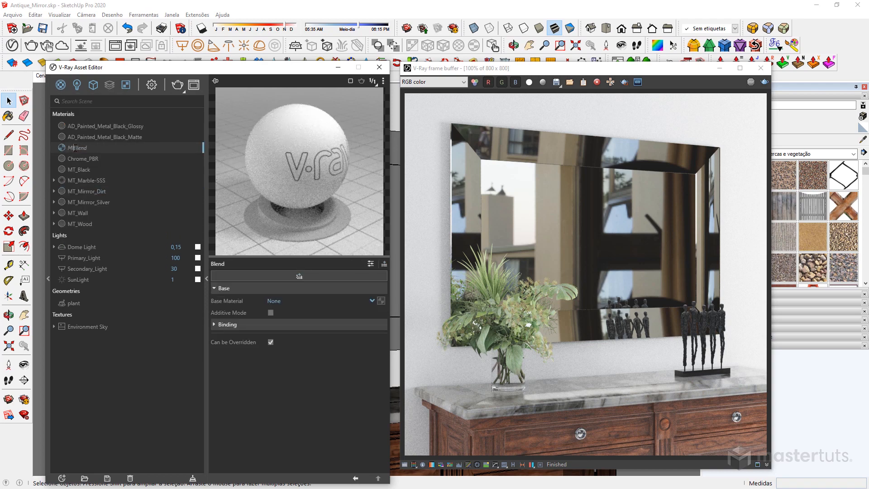
pyautogui.write('_')
pyautogui.press('Return')
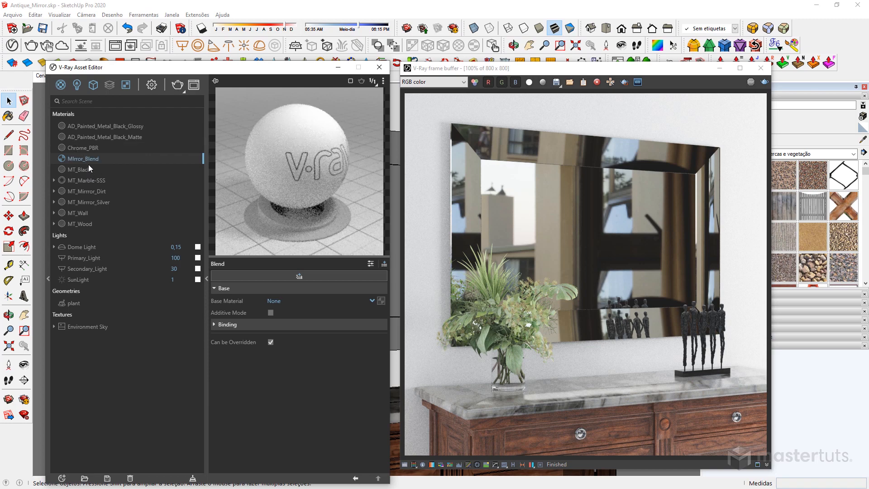
# - Bind a dirt bitmap to the blend material in Custom mode and assign MT_Mirror_Dirt as its Base Material
pyautogui.click(215, 325)
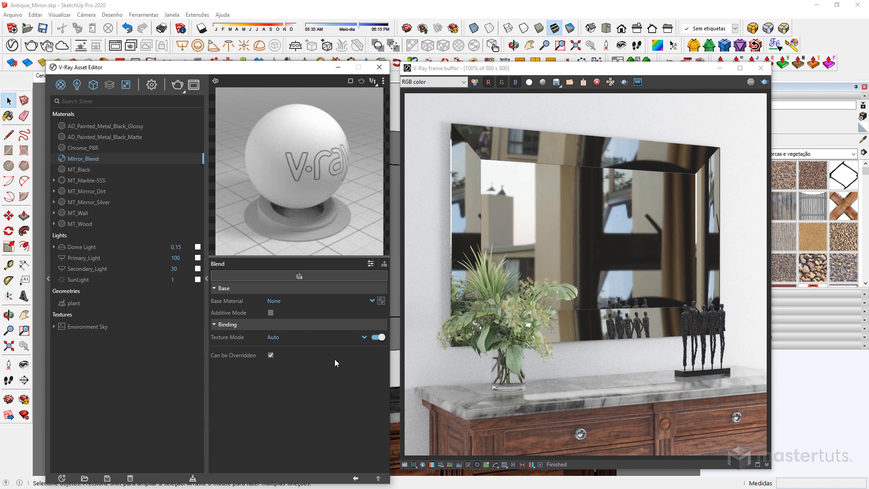
pyautogui.click(282, 338)
pyautogui.click(278, 371)
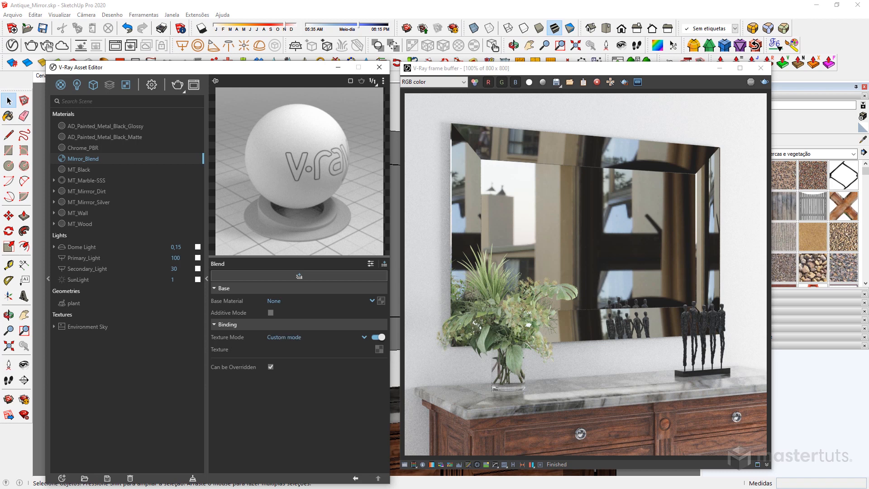
pyautogui.moveTo(766, 282); pyautogui.dragTo(377, 350)
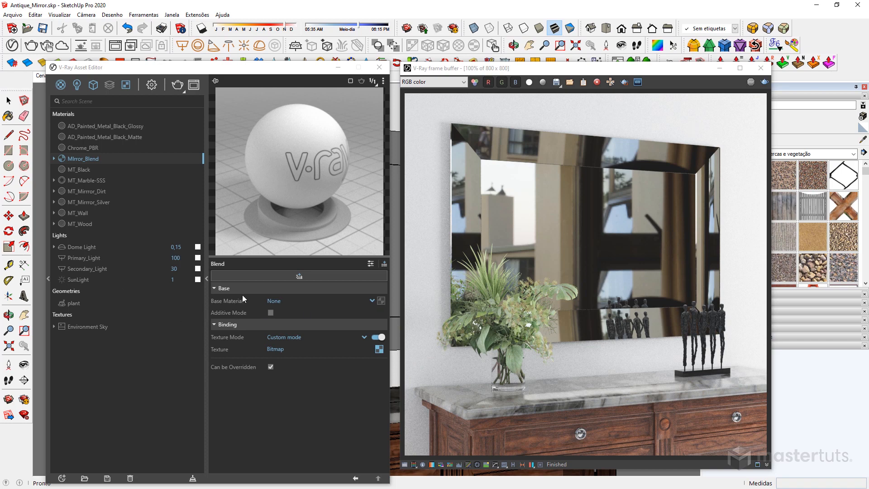
pyautogui.click(96, 195)
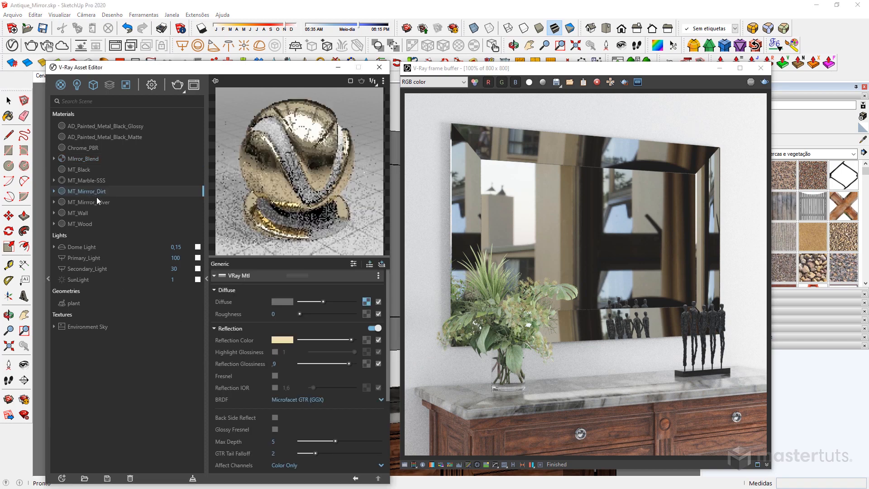
pyautogui.moveTo(100, 194); pyautogui.dragTo(385, 302)
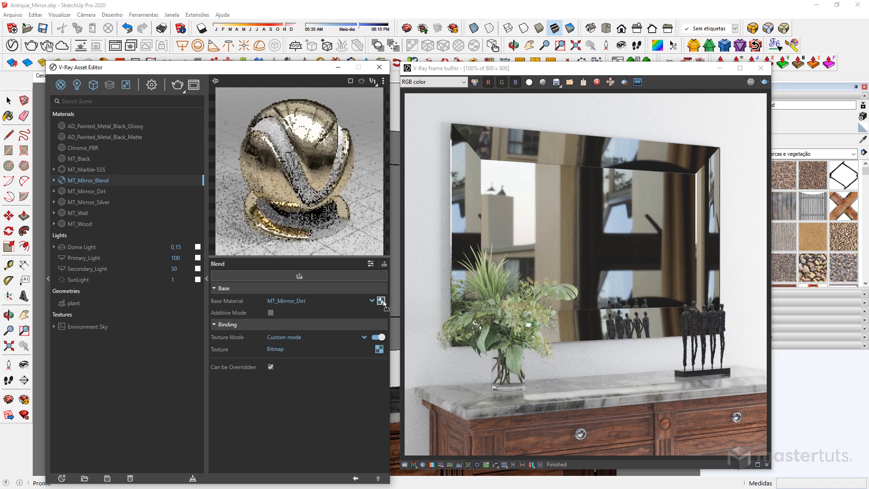
# - Add a coat using MT_Mirror_Silver to the blend and paste a copy of the binding bitmap into the coat's Blend texture
pyautogui.click(300, 275)
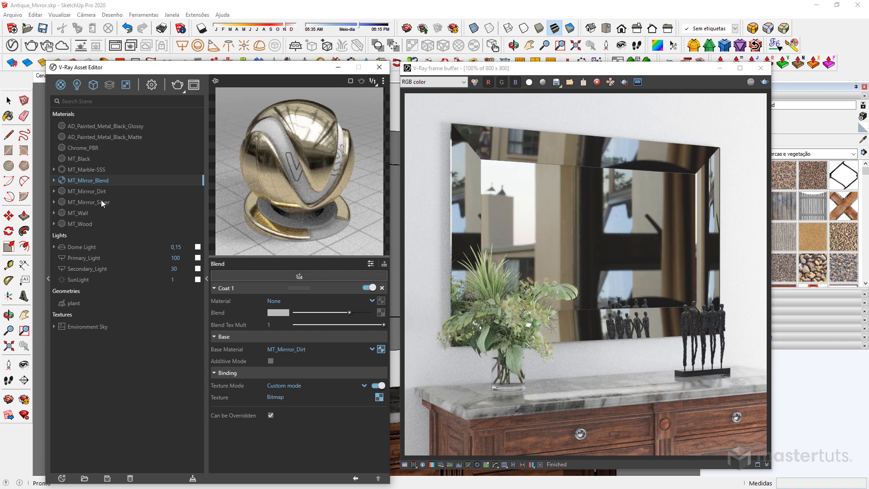
pyautogui.moveTo(94, 199); pyautogui.dragTo(381, 302)
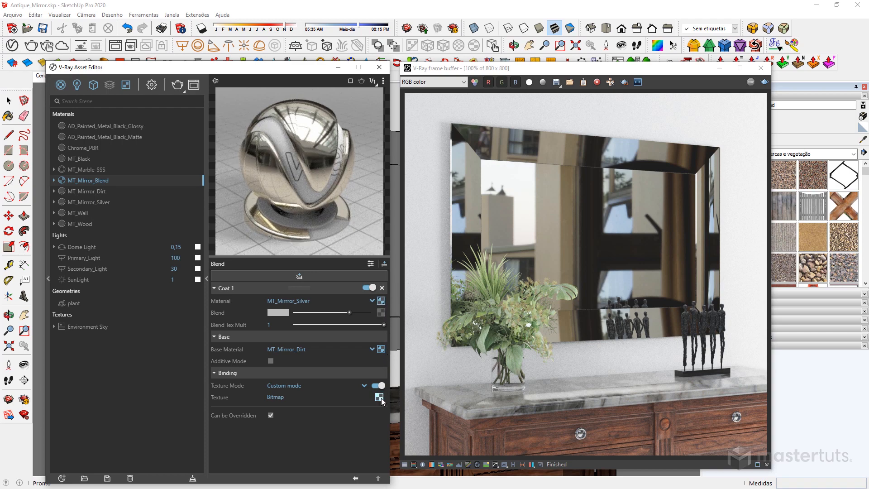
pyautogui.moveTo(381, 398); pyautogui.dragTo(381, 313)
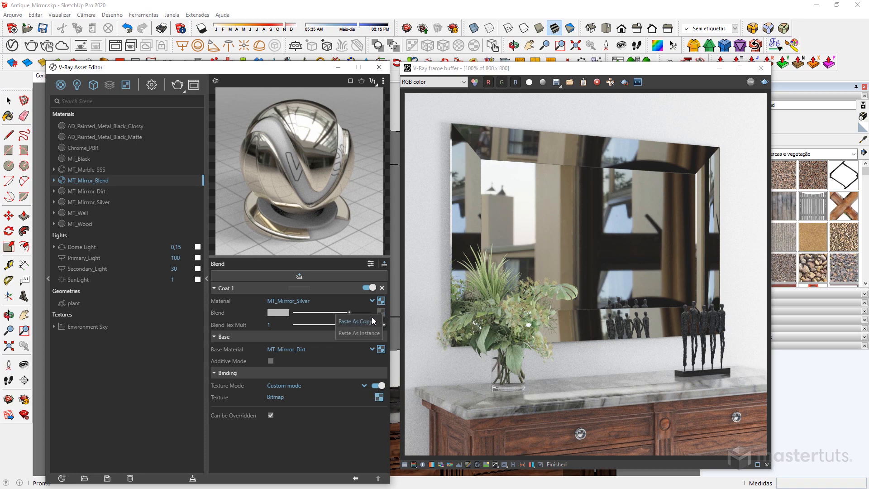
pyautogui.click(370, 320)
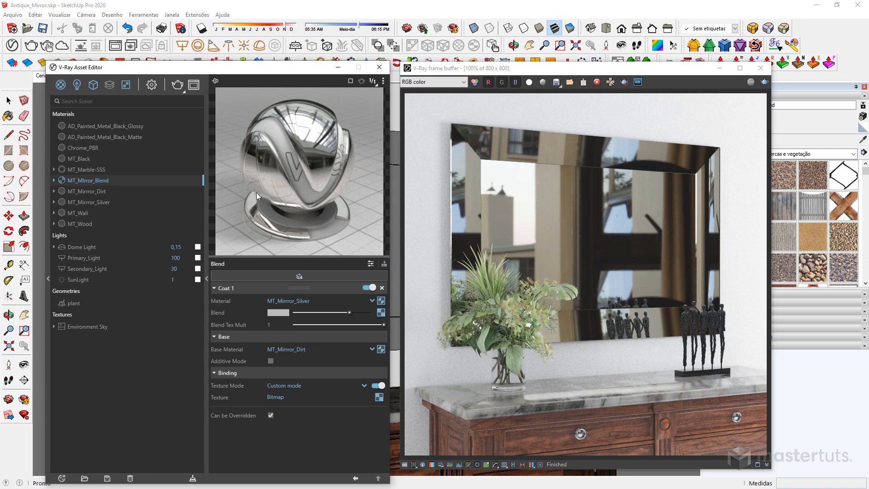
# - Select all the connected faces of the wall mirror inside its group and paint them with the MT_MIrror_Blend material
pyautogui.click(760, 68)
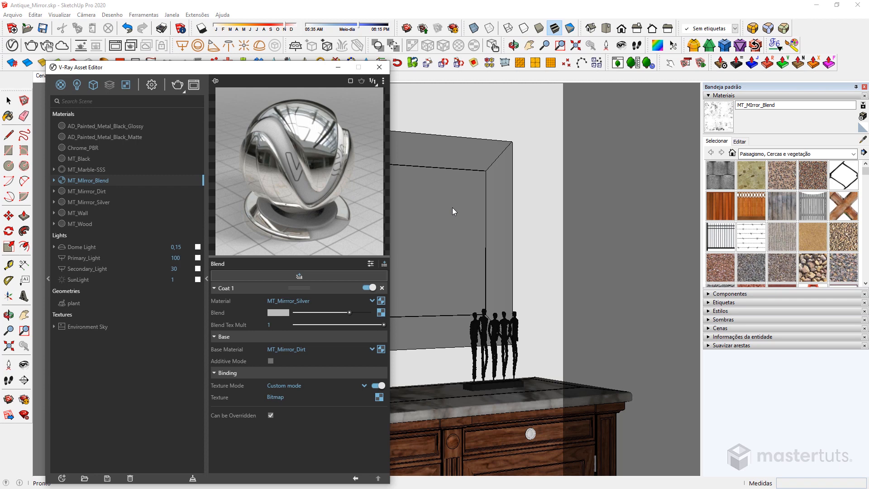
pyautogui.click(452, 207)
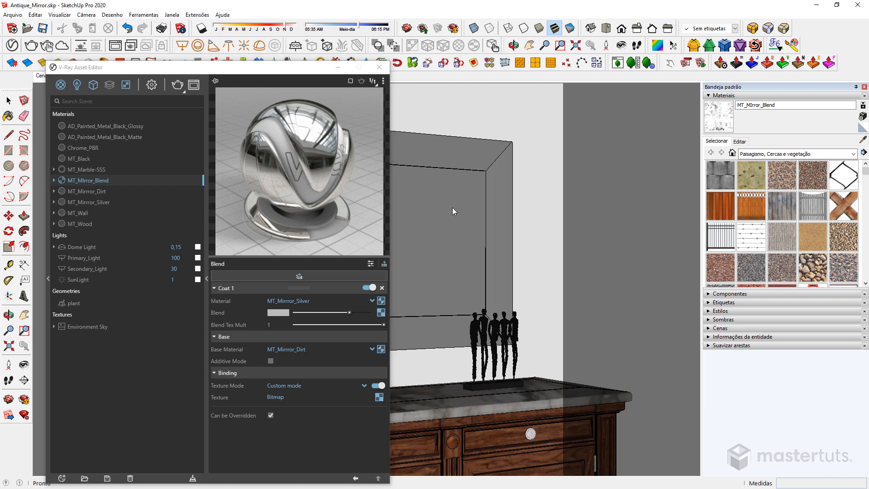
pyautogui.click(8, 100)
pyautogui.click(537, 227)
pyautogui.tripleClick(478, 215)
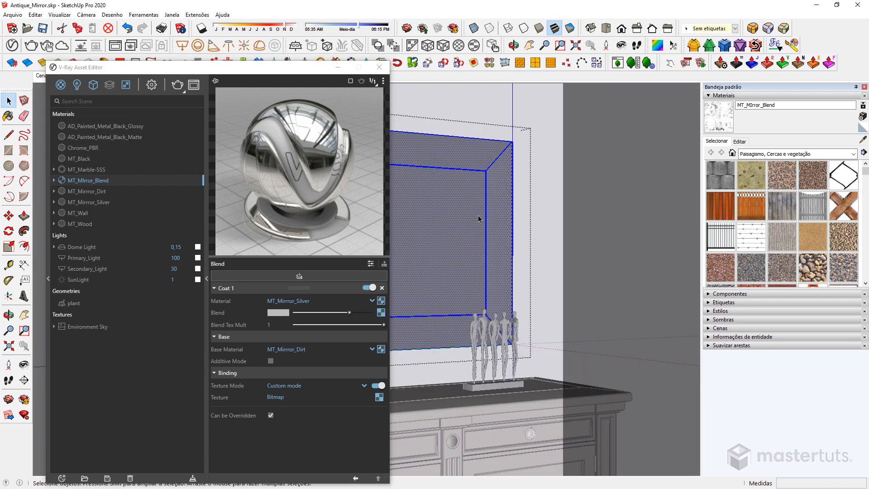
pyautogui.click(723, 117)
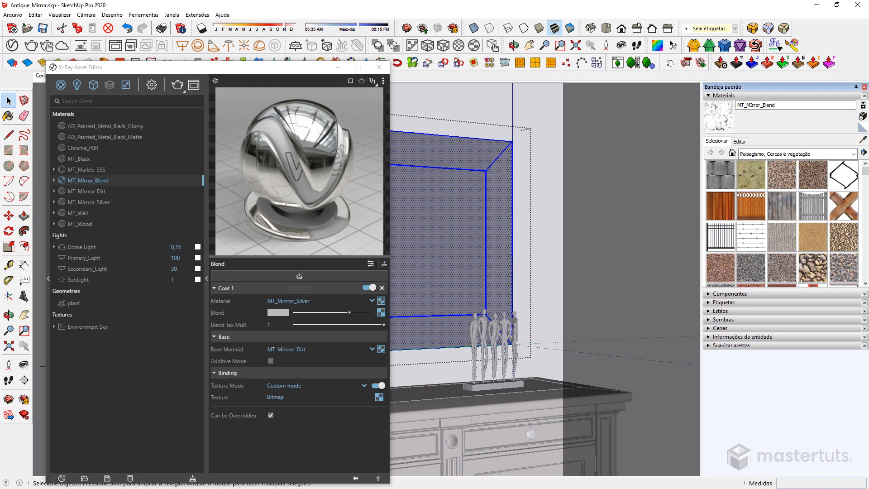
pyautogui.click(443, 203)
pyautogui.click(337, 69)
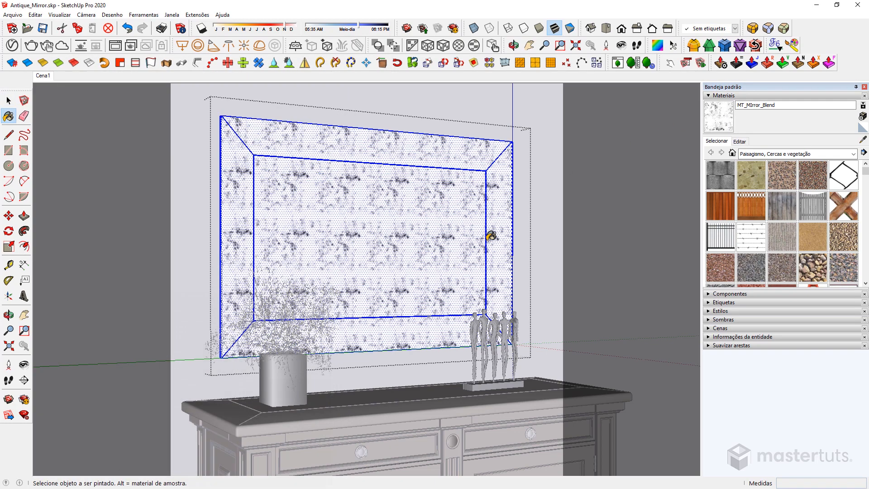
# - Align to the left view and apply SketchUV's Box Map to the mirror's selected faces
pyautogui.click(660, 47)
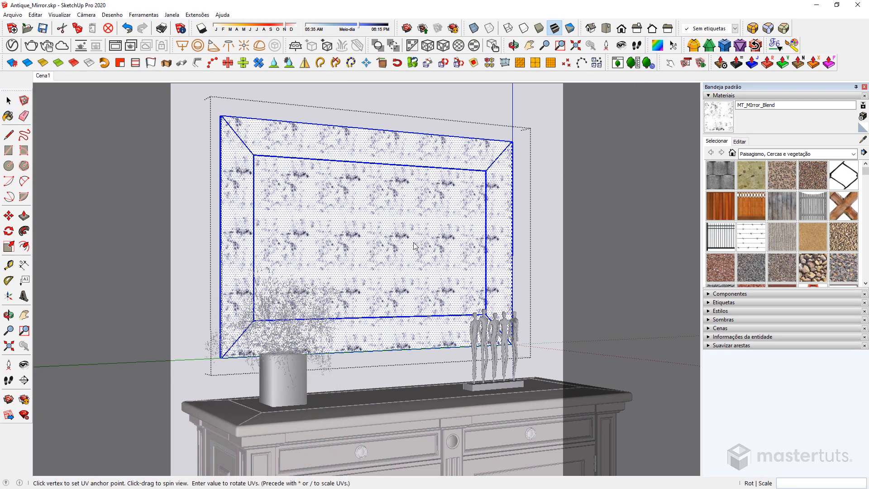
pyautogui.press('Left')
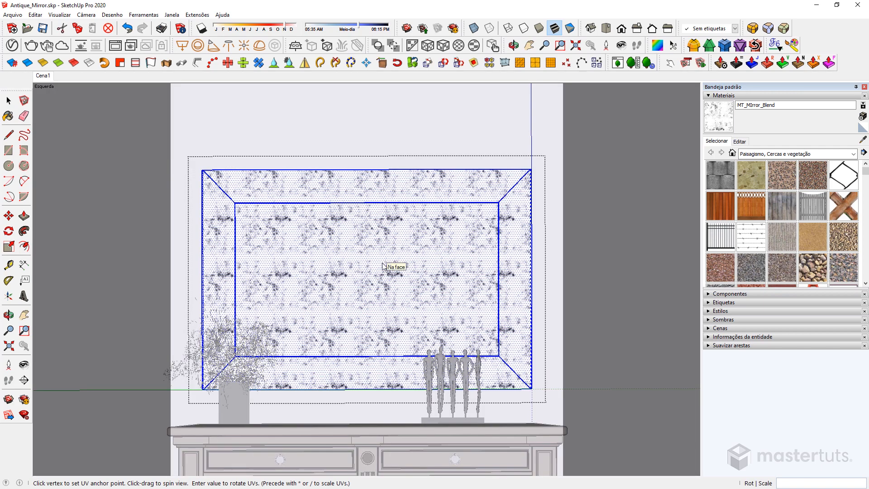
pyautogui.rightClick(383, 263)
pyautogui.click(404, 273)
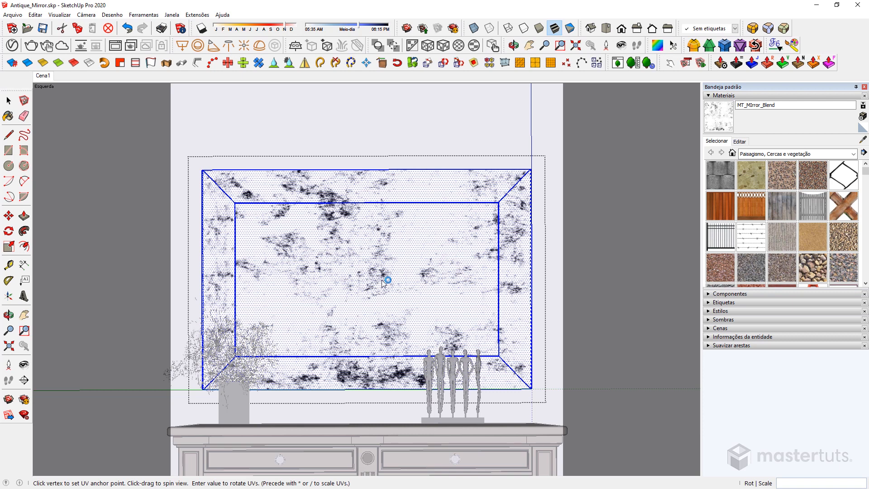
pyautogui.rightClick(383, 250)
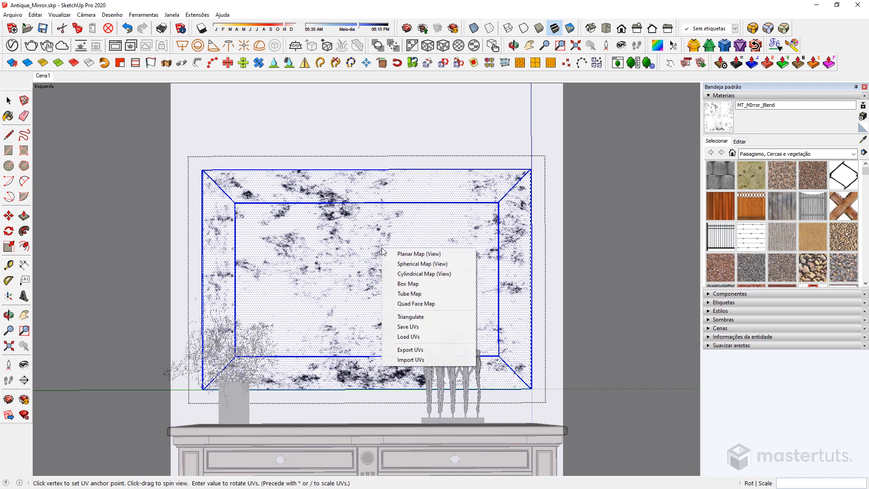
pyautogui.click(406, 285)
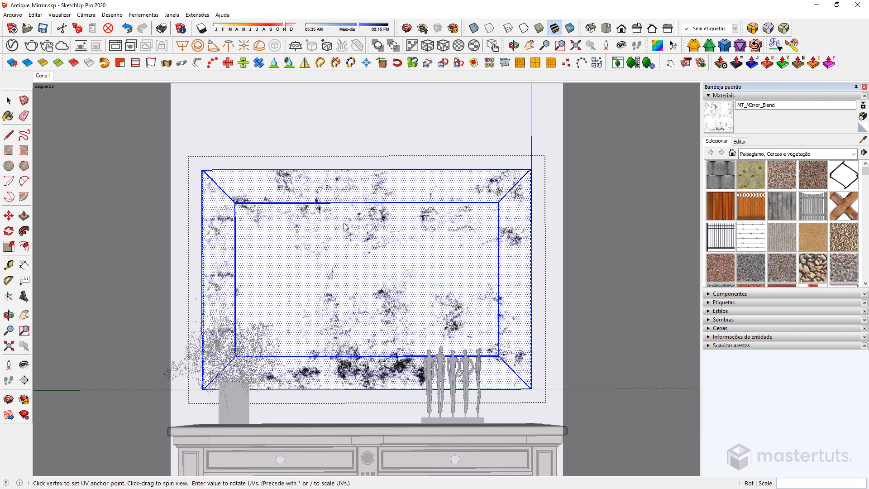
# - Restore the Cena1 scene view, leave the mirror group, render the scene and inspect the dirt on the mirror up close
pyautogui.click(39, 77)
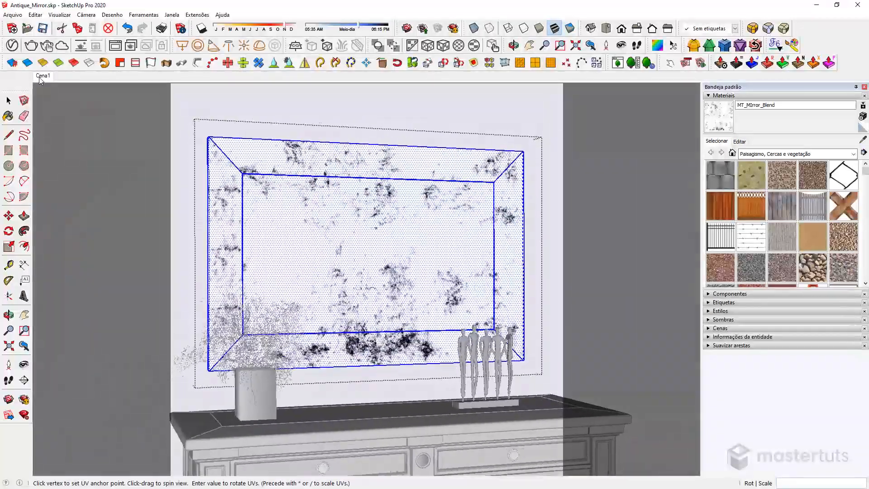
pyautogui.press('space')
pyautogui.click(252, 99)
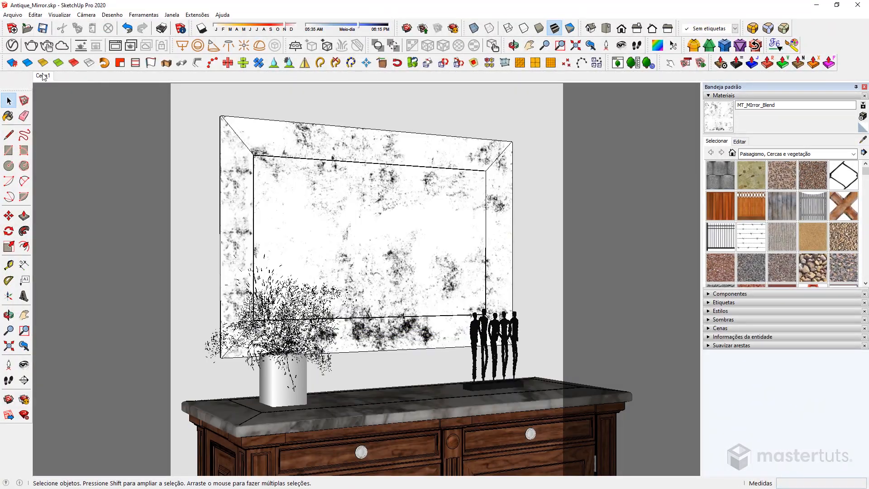
pyautogui.click(31, 45)
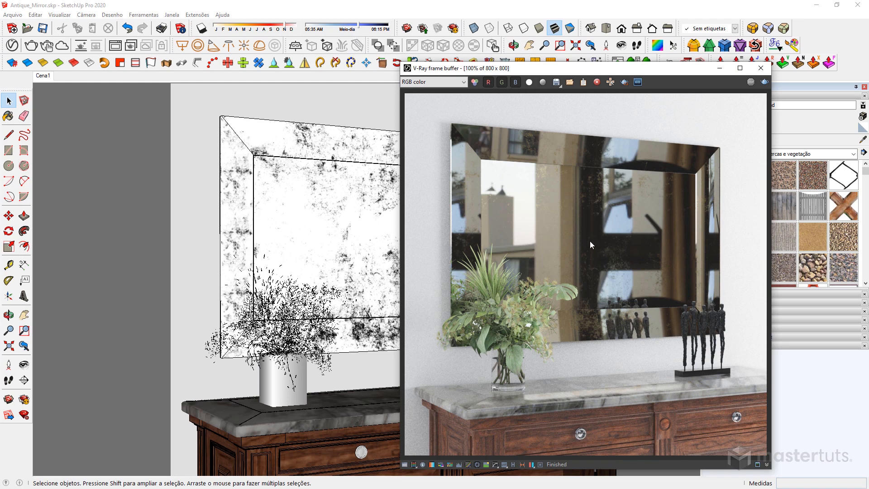
pyautogui.scroll(1, 595, 324)
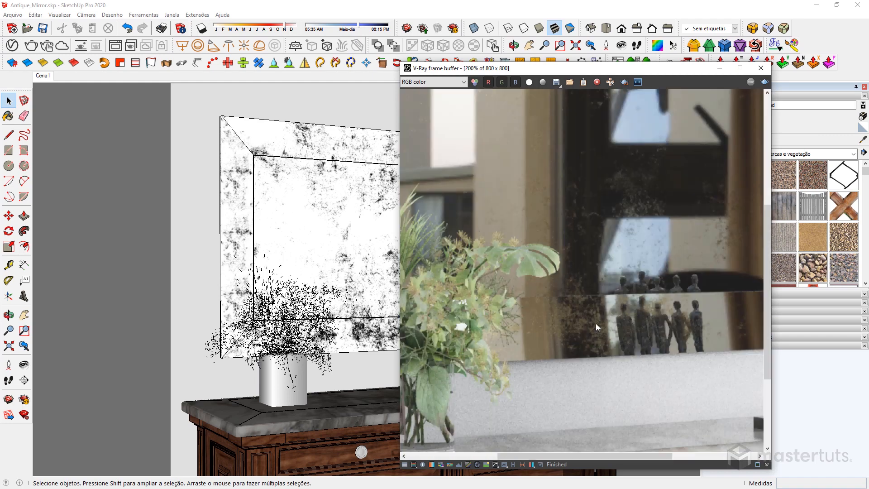
pyautogui.scroll(-1, 616, 281)
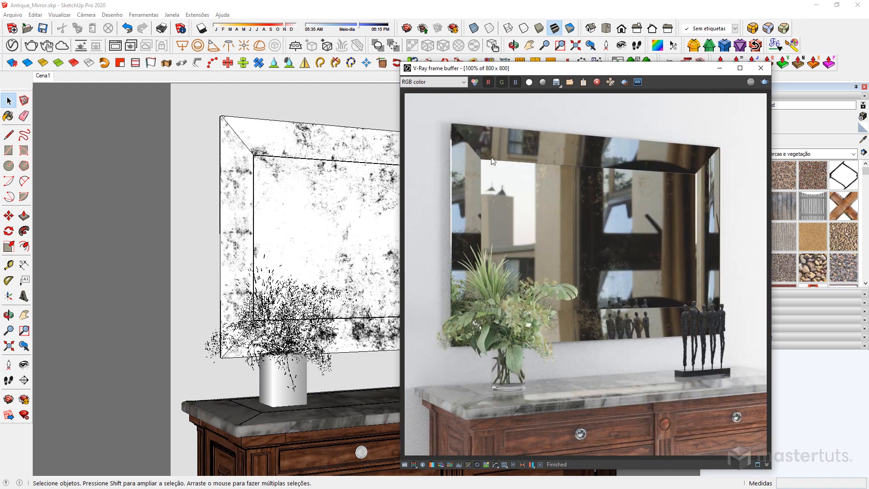
# - Replace the bitmap in the coat's Blend texture with a different dirt mask and paste a copy into the binding Texture of MT_MIrror_Blend
pyautogui.click(16, 48)
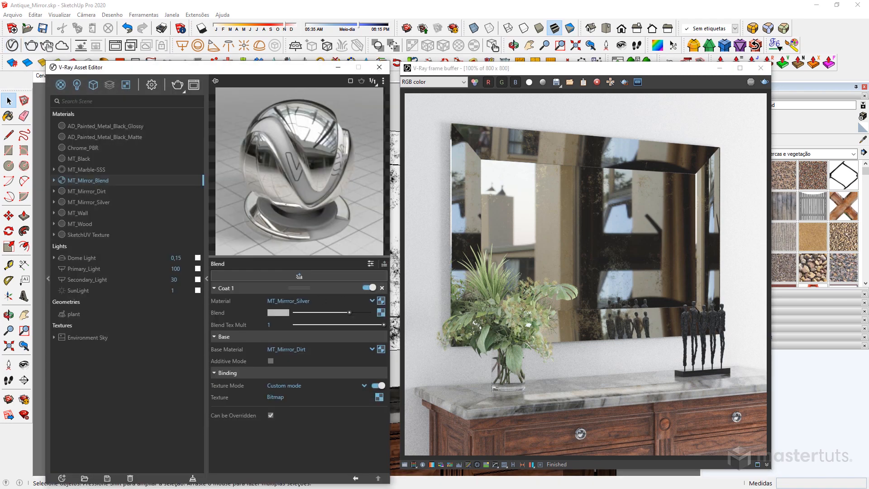
pyautogui.moveTo(868, 195); pyautogui.dragTo(384, 316)
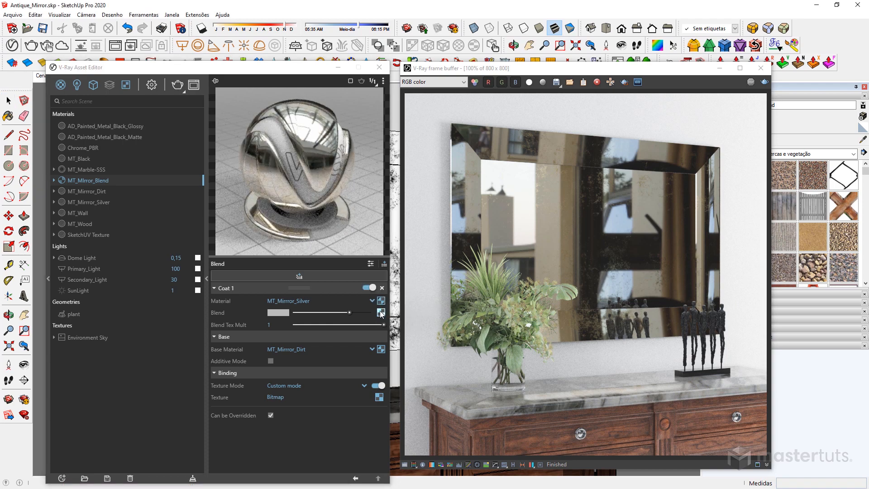
pyautogui.rightClick(379, 397)
pyautogui.click(371, 403)
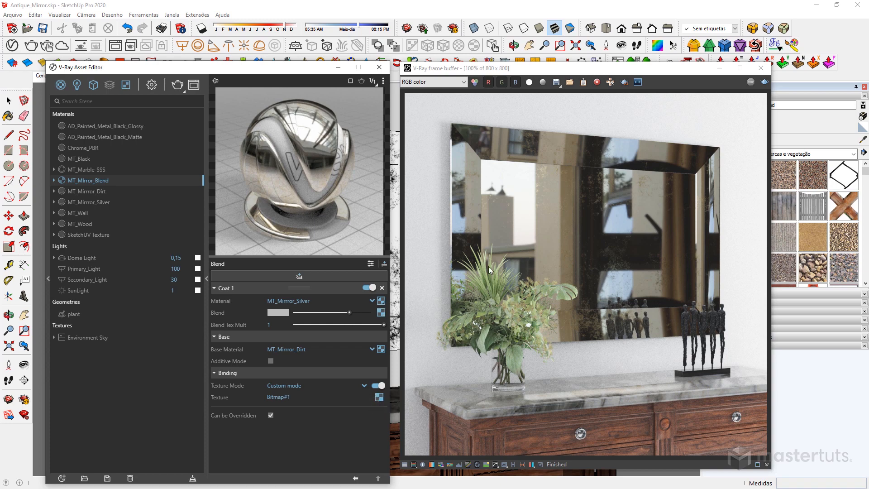
# - Check the new dirt mask across the mirror in the viewport and render the scene again
pyautogui.click(723, 69)
pyautogui.click(724, 70)
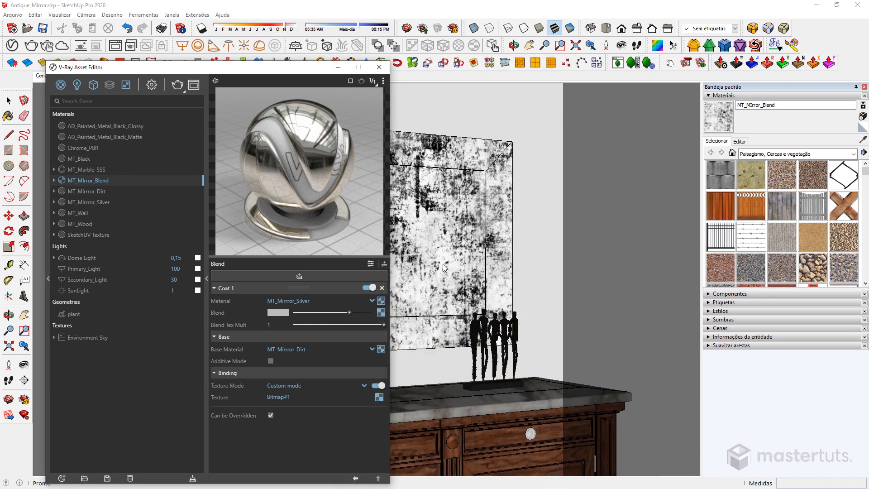
pyautogui.click(338, 68)
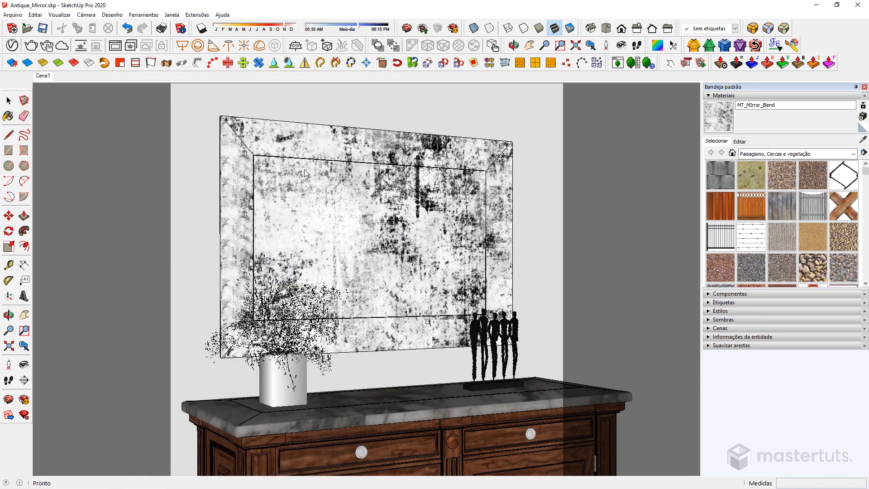
pyautogui.click(13, 46)
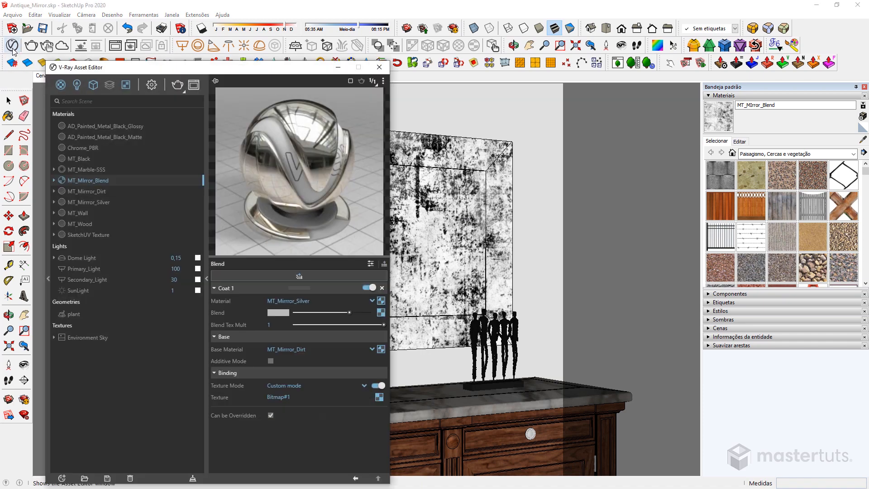
pyautogui.click(177, 82)
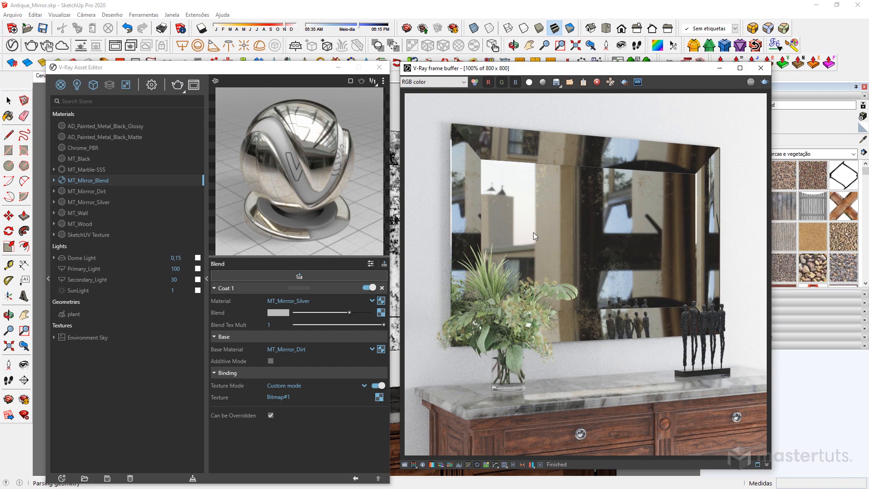